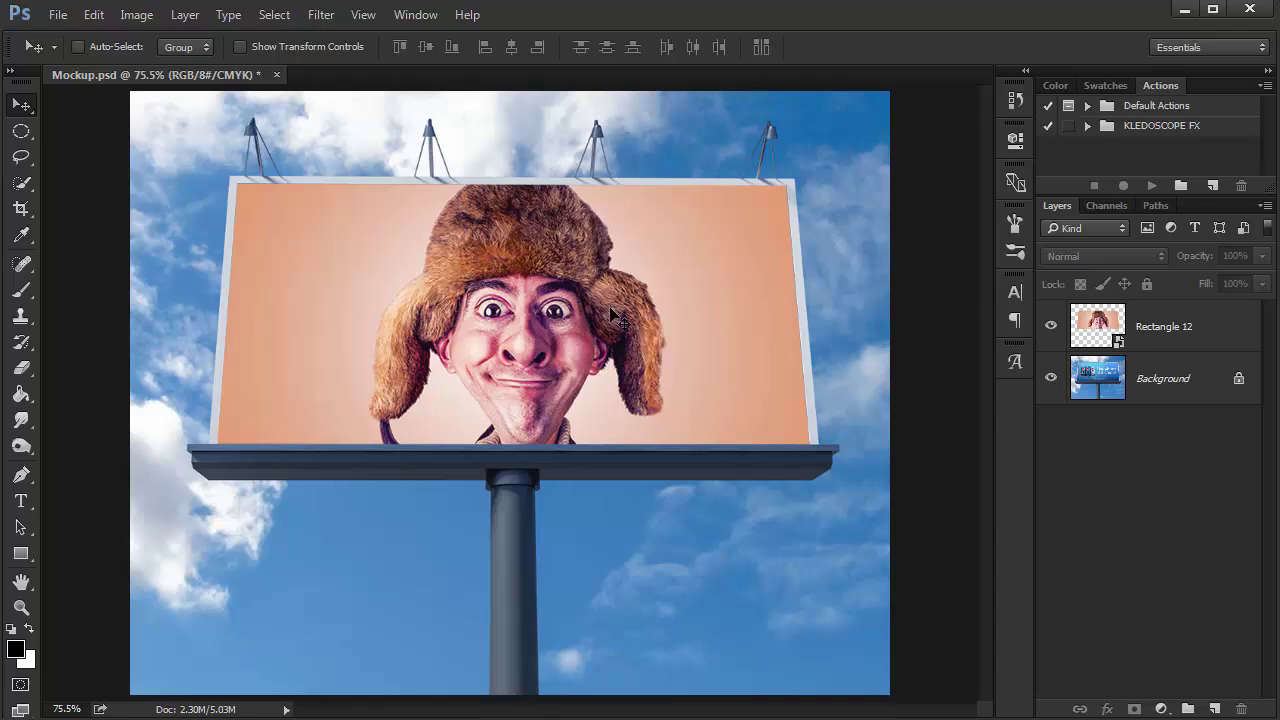
- Show the couple-on-grass layer in the Rectangle 12 smart object and save it back
double_click(1102, 322)
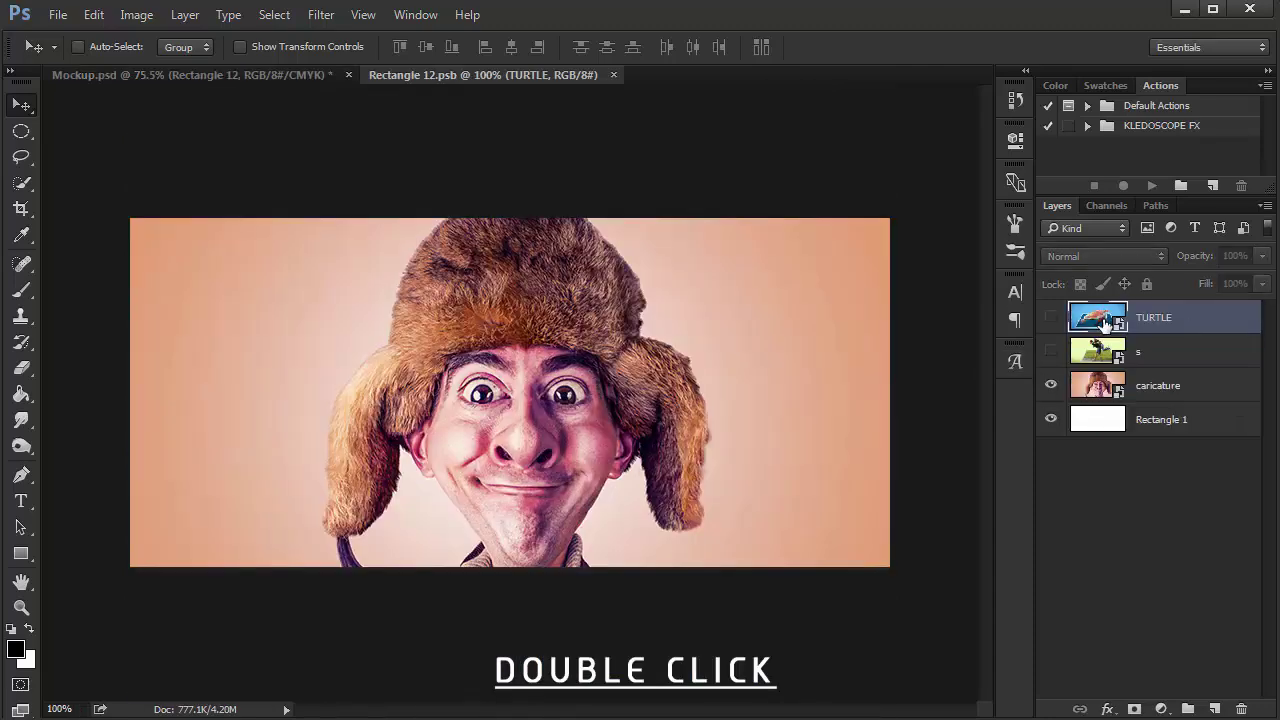
left_click(1051, 352)
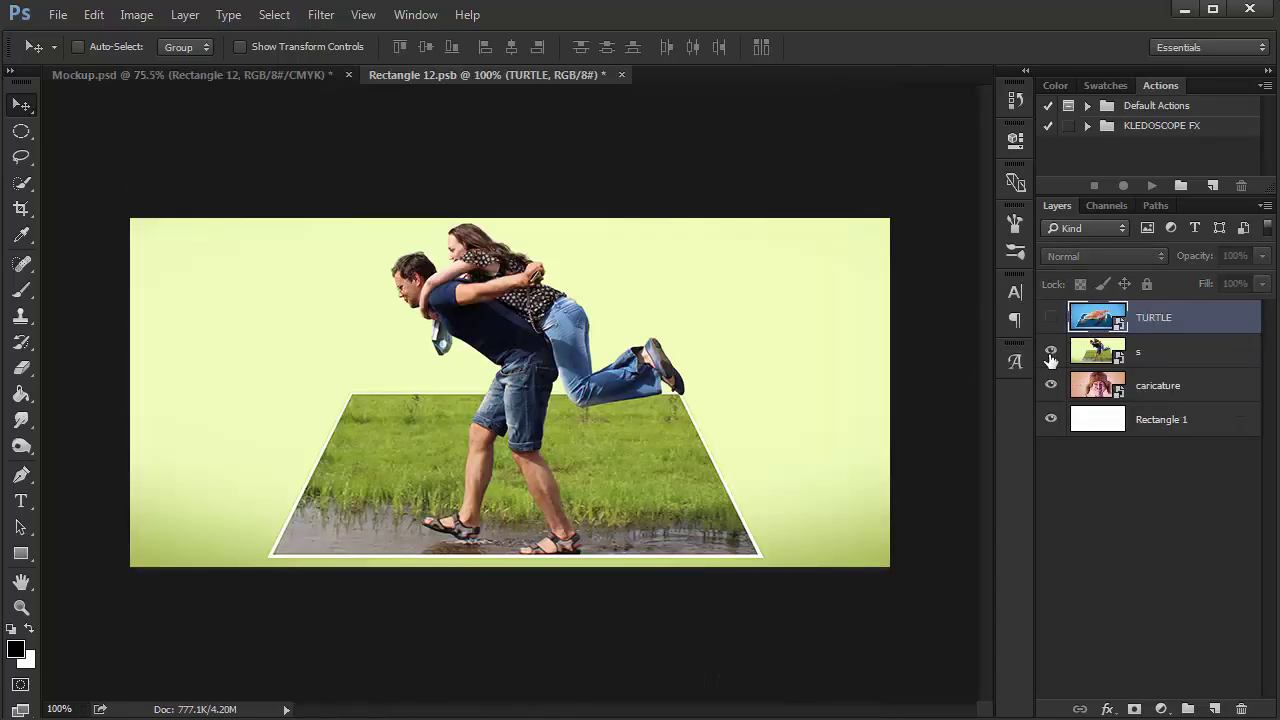
left_click(621, 75)
left_click(570, 295)
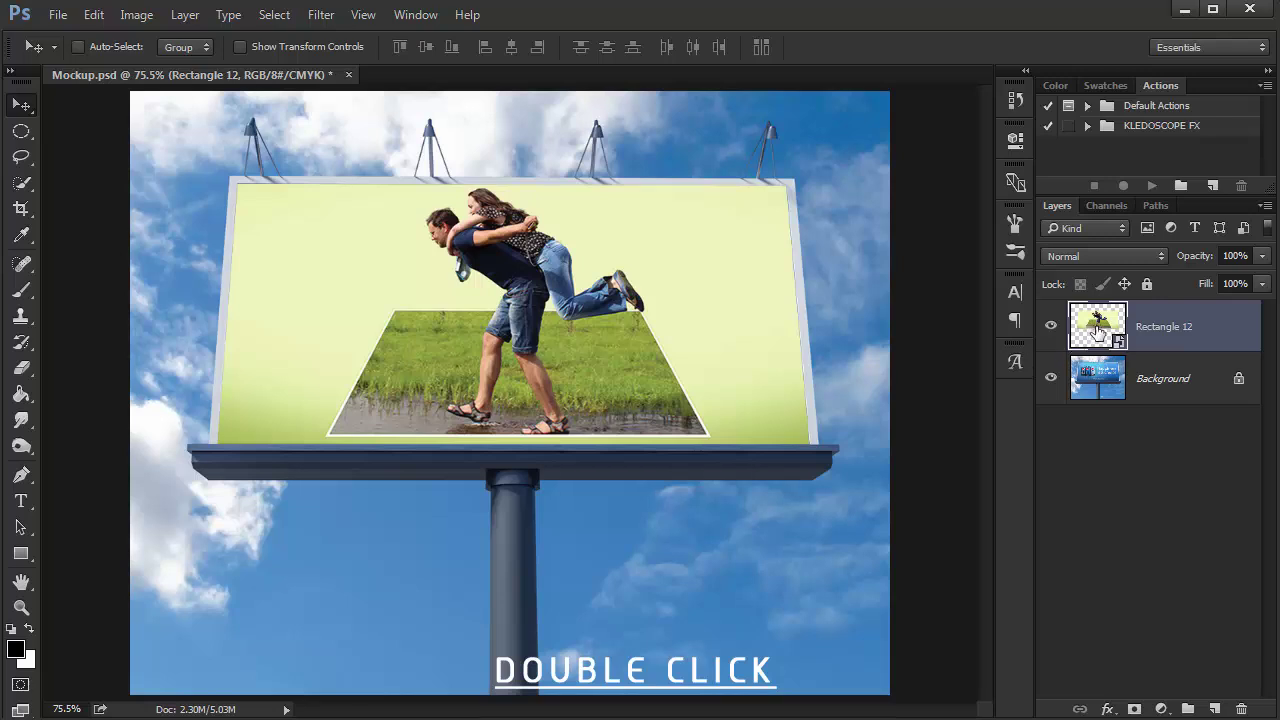
- Turn on the TURTLE layer in Rectangle 12 and save it back to the mockup
double_click(1097, 326)
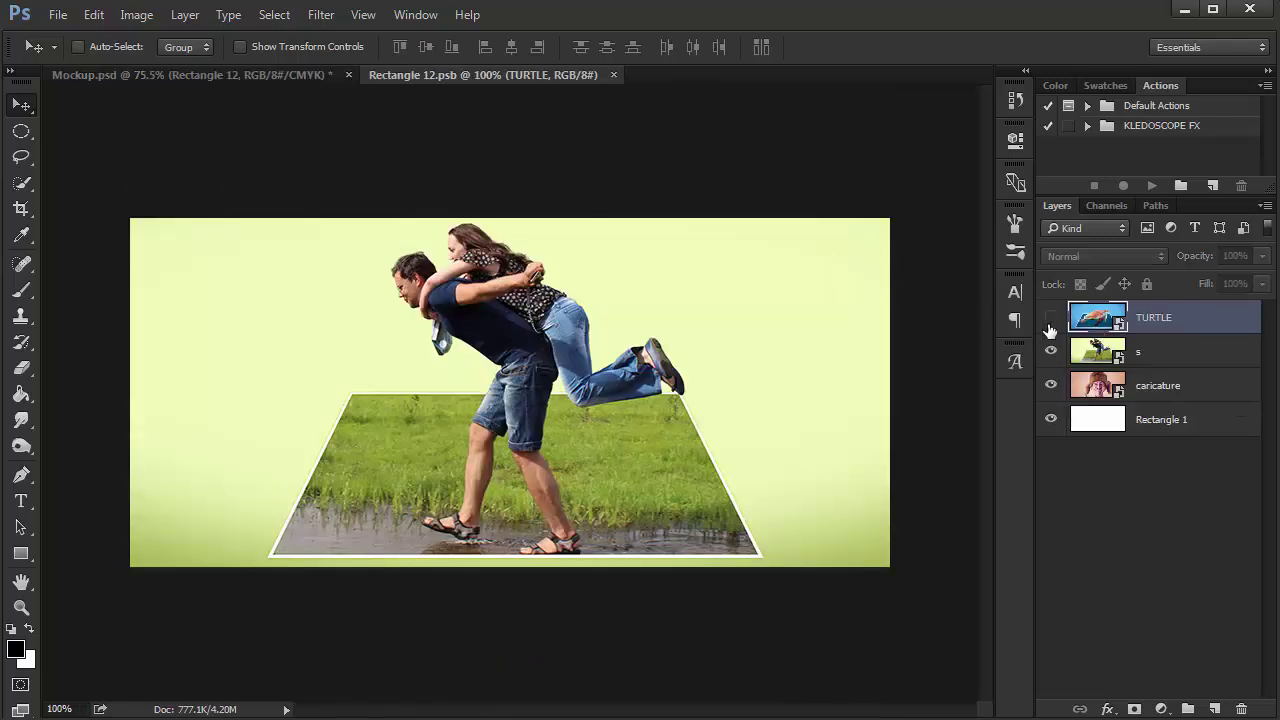
left_click(1050, 320)
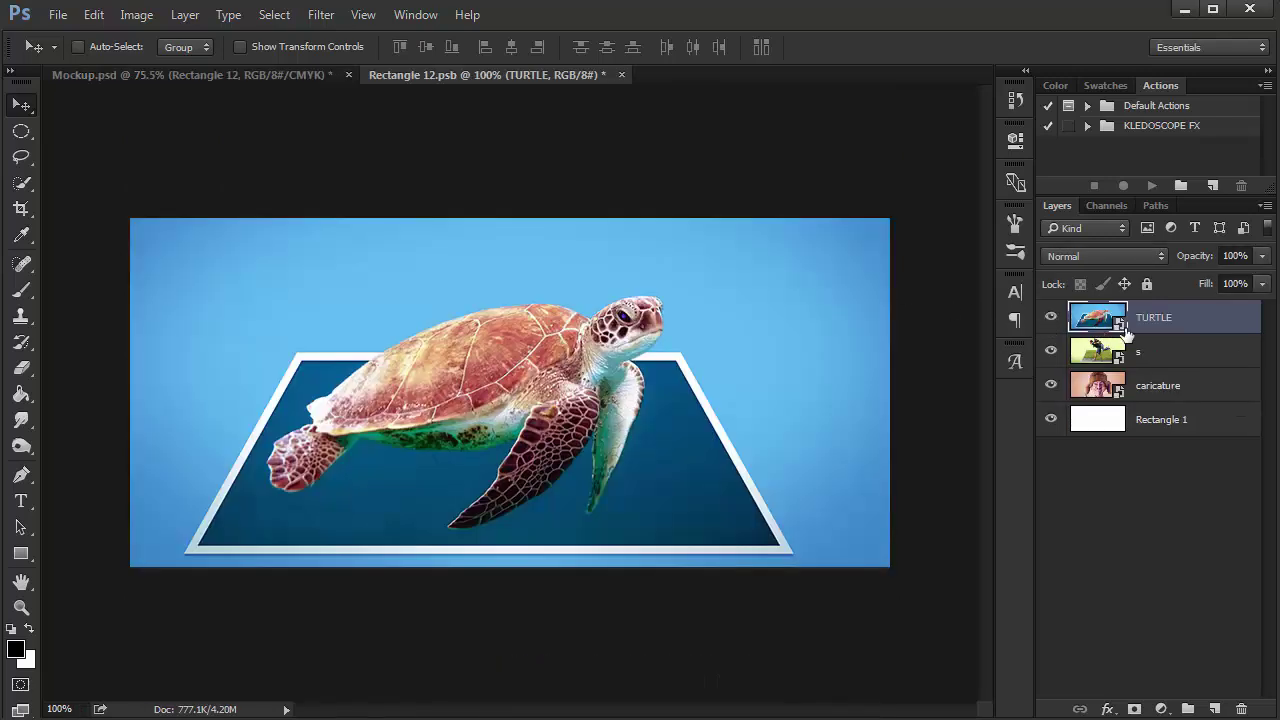
left_click(621, 75)
left_click(567, 295)
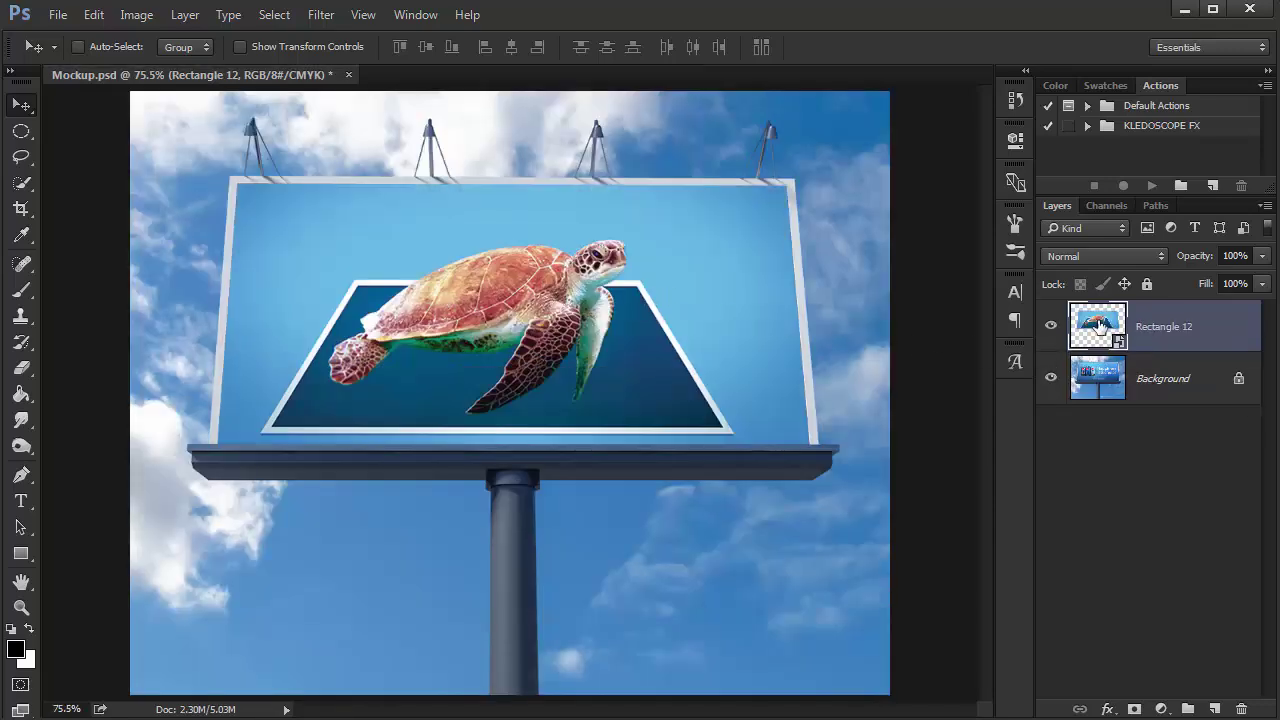
- Type the title 'A TURTLE' in the Rectangle 12 smart object
double_click(1100, 326)
left_click(21, 501)
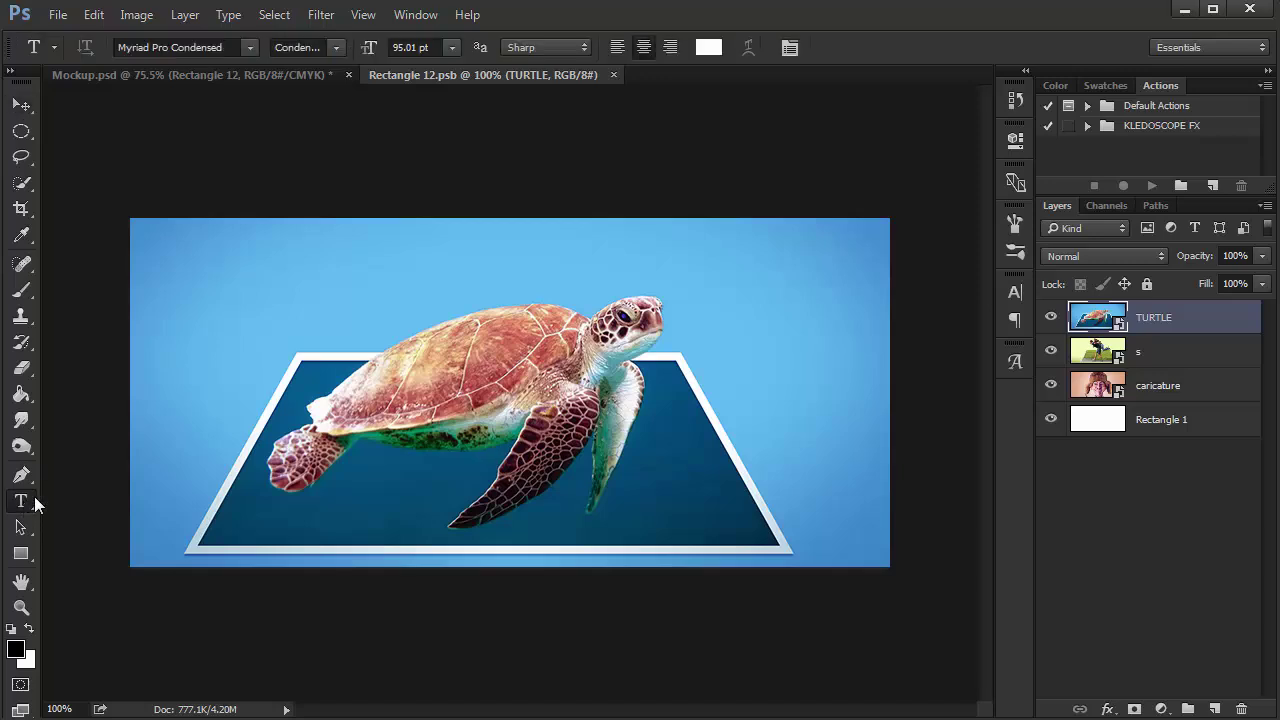
left_click(185, 267)
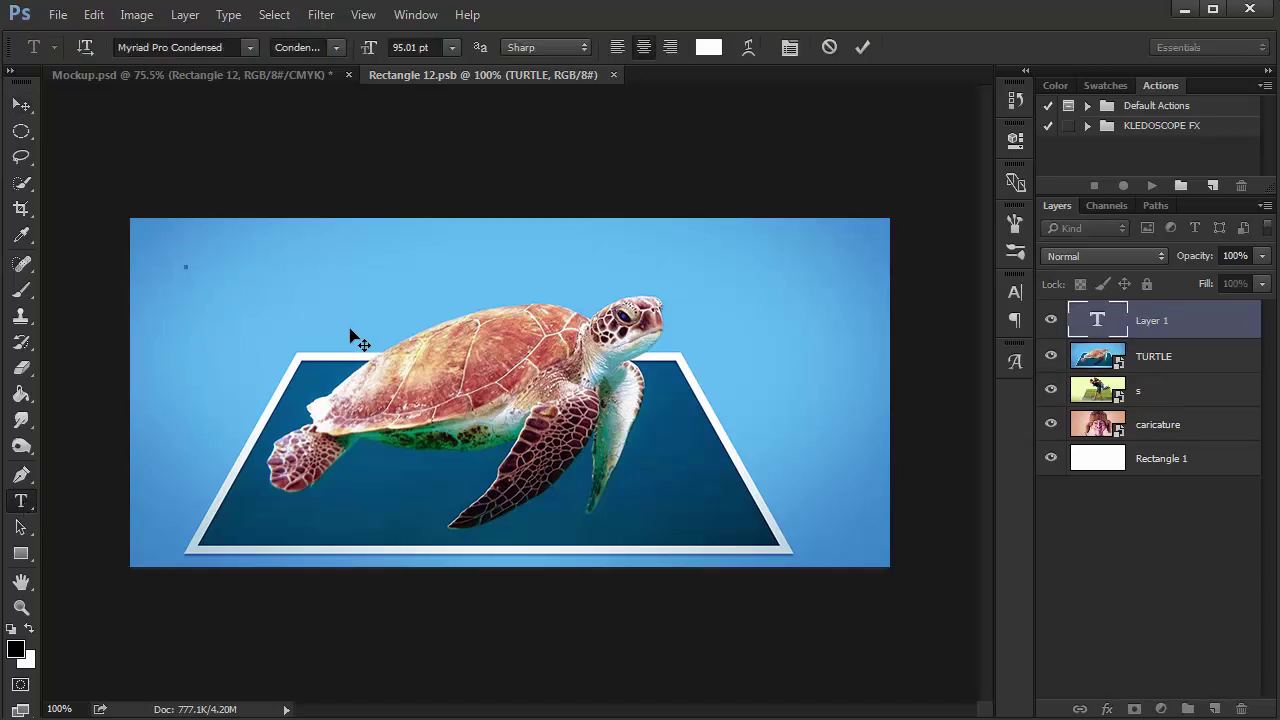
type("A")
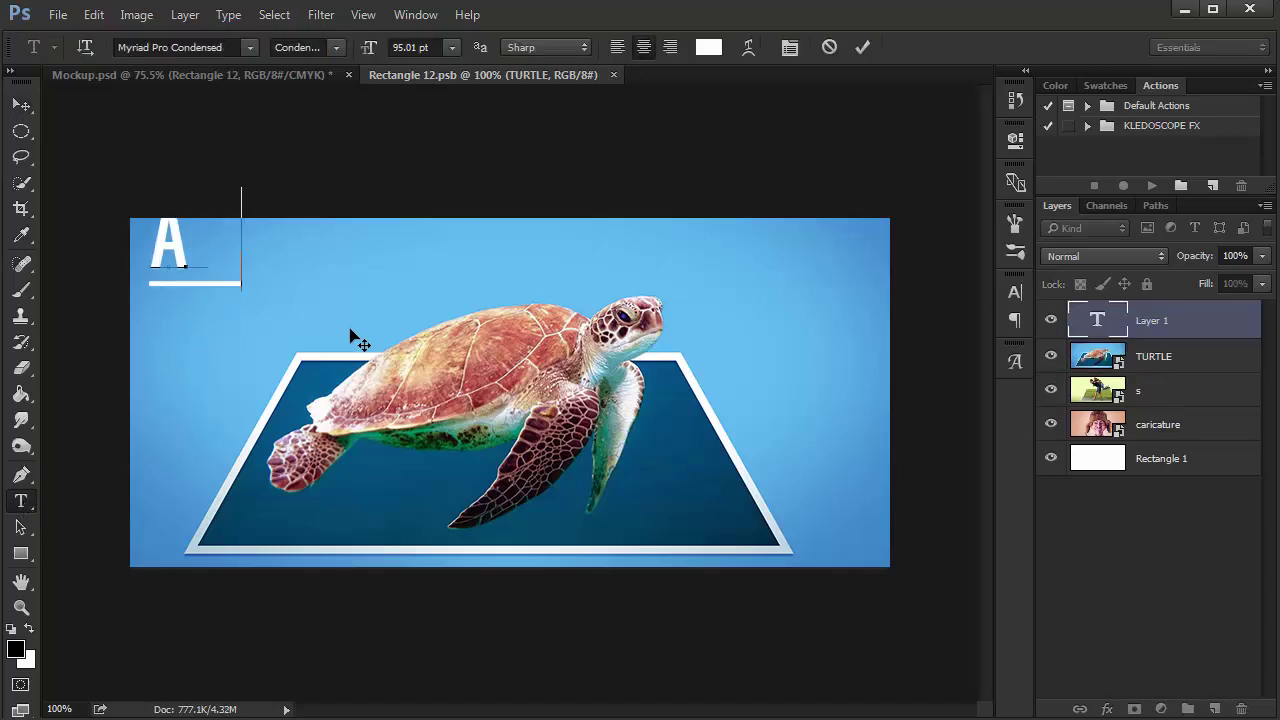
type("  TURTLE")
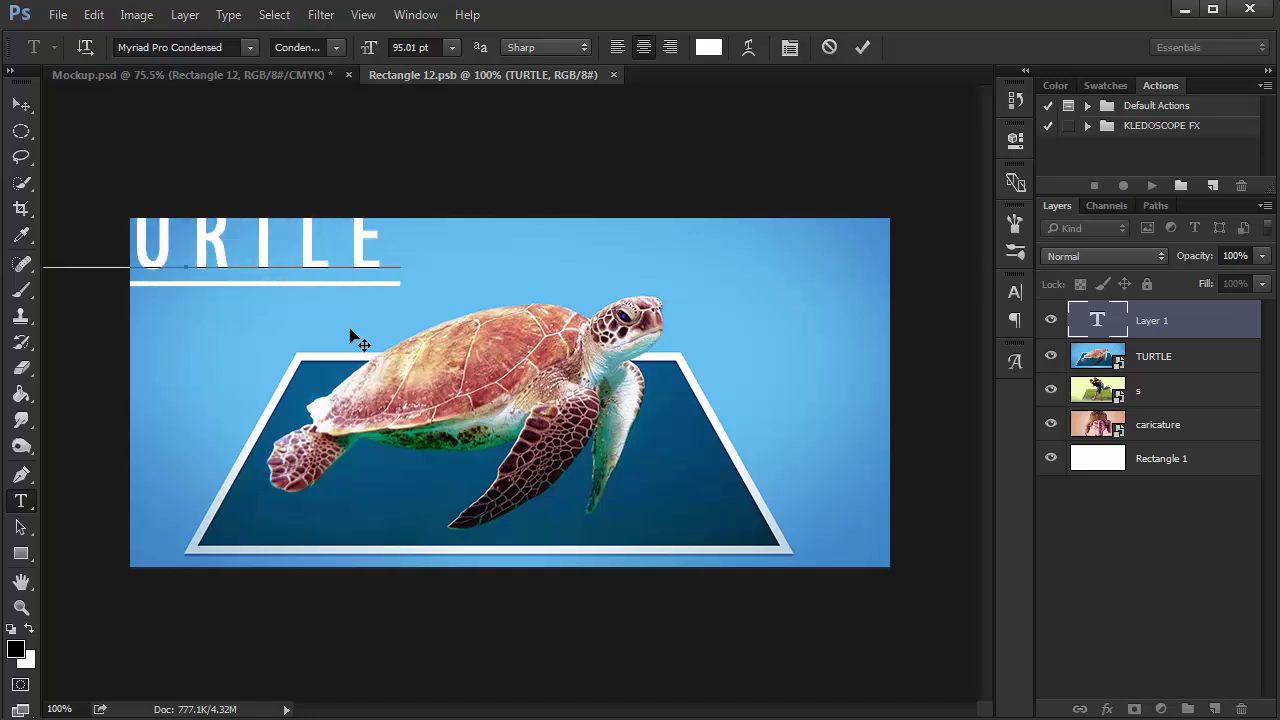
mouse_move(320, 416)
left_mouse_down()
mouse_move(426, 463)
mouse_move(495, 470)
left_mouse_up()
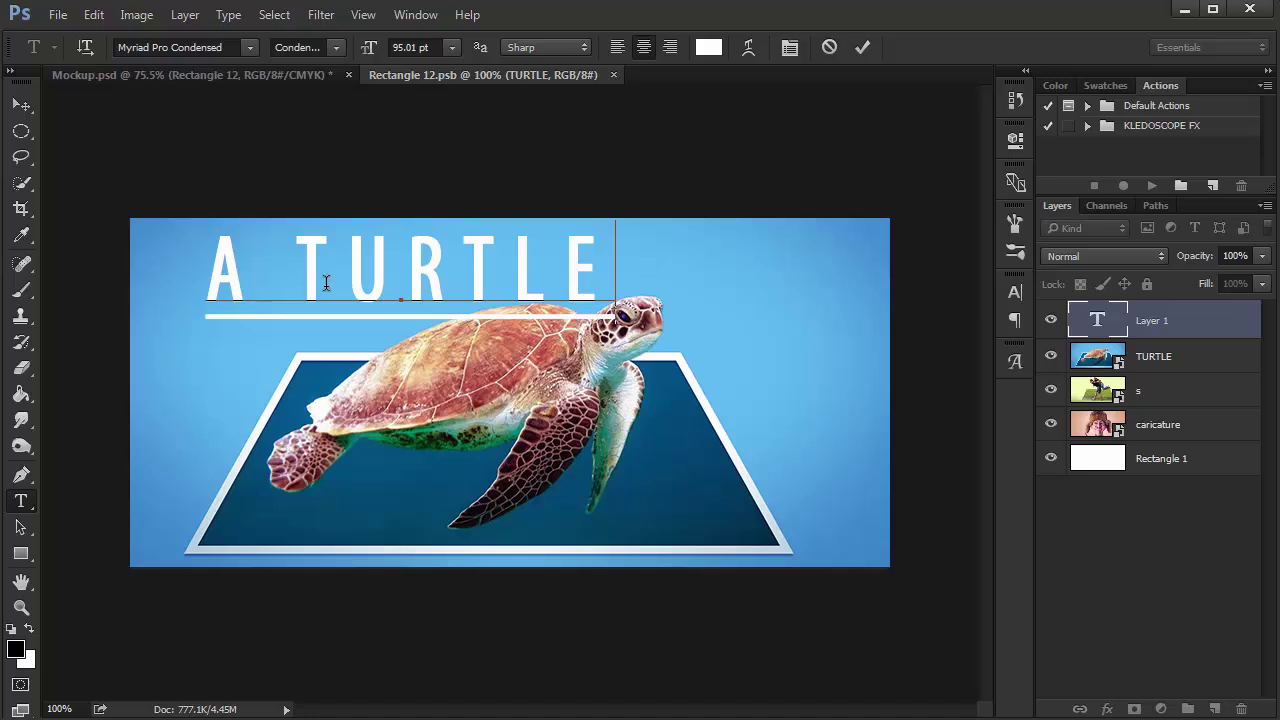
left_click(1097, 325)
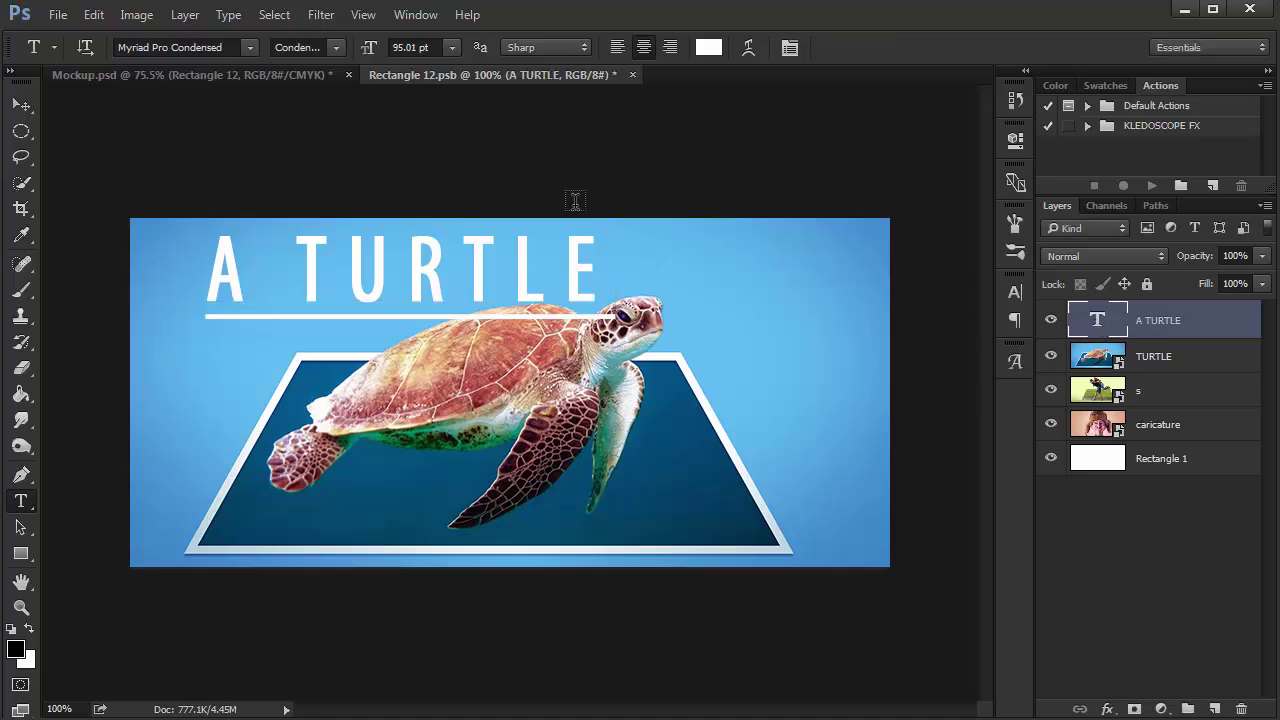
- Resize the title to 70 pt, move it up and left, and save the smart object
left_click_drag(370, 52, 348, 49)
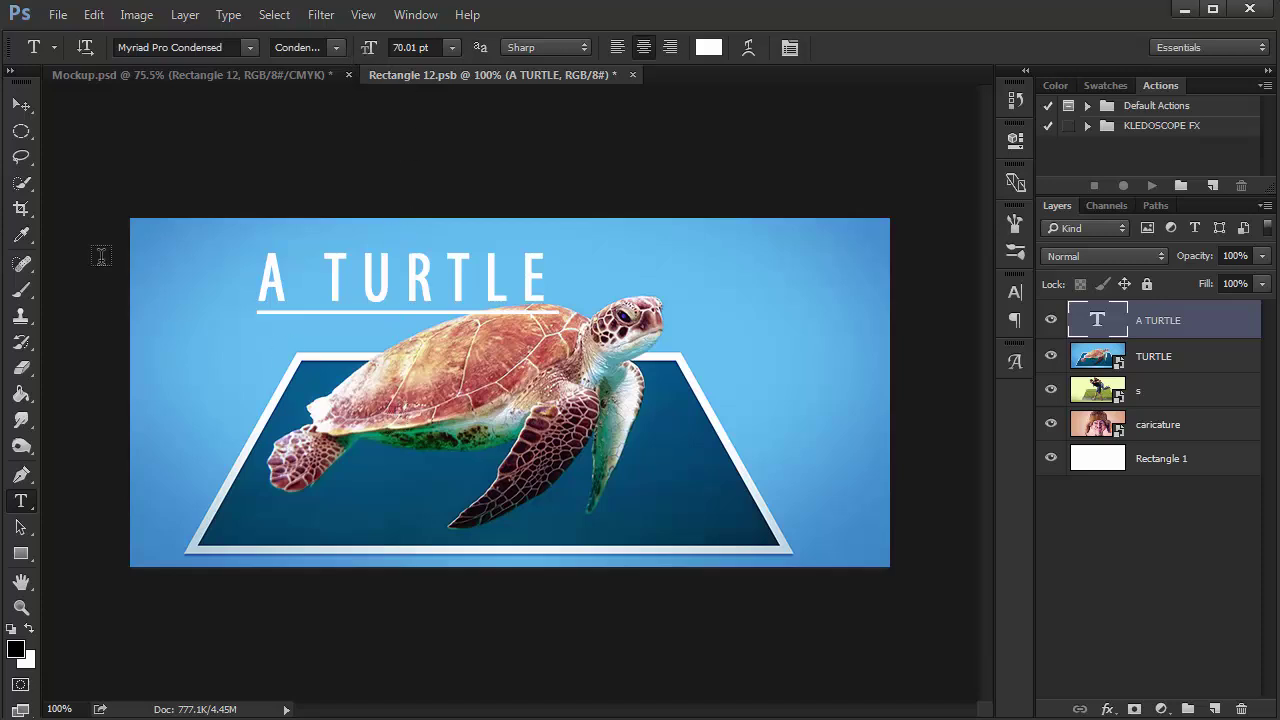
left_click(21, 104)
left_click_drag(365, 385, 330, 374)
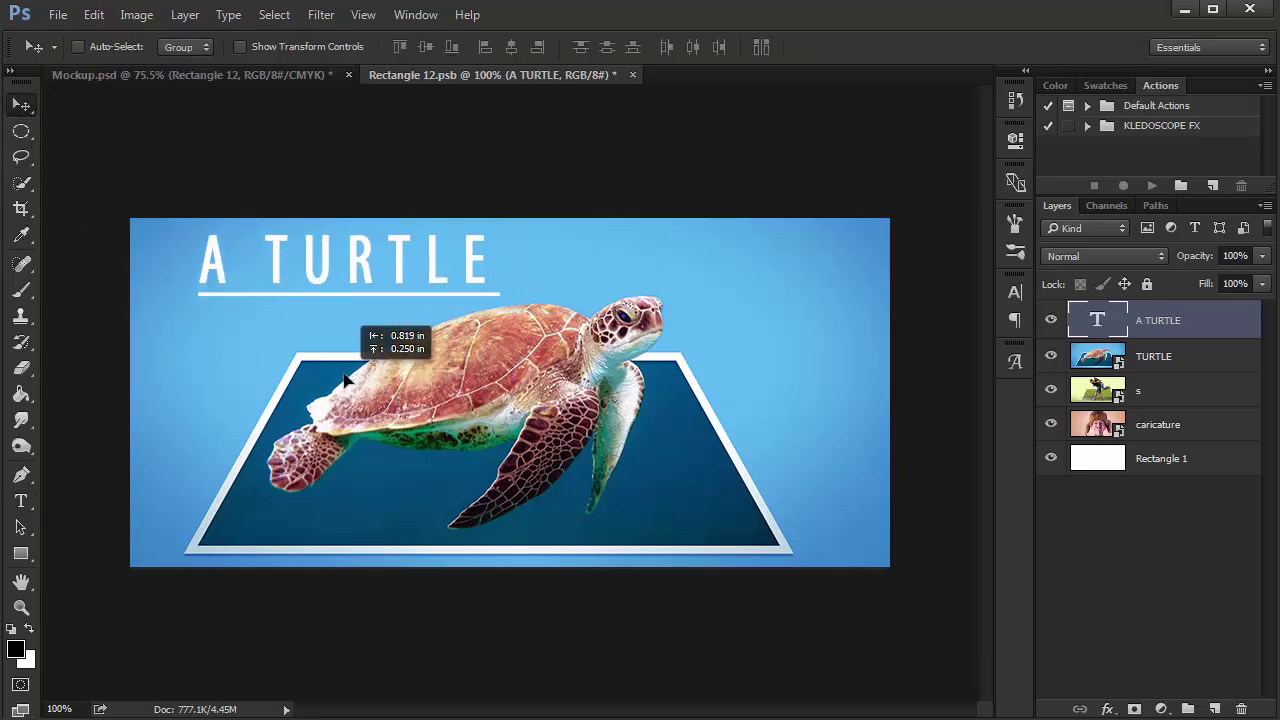
left_click(632, 75)
left_click(545, 297)
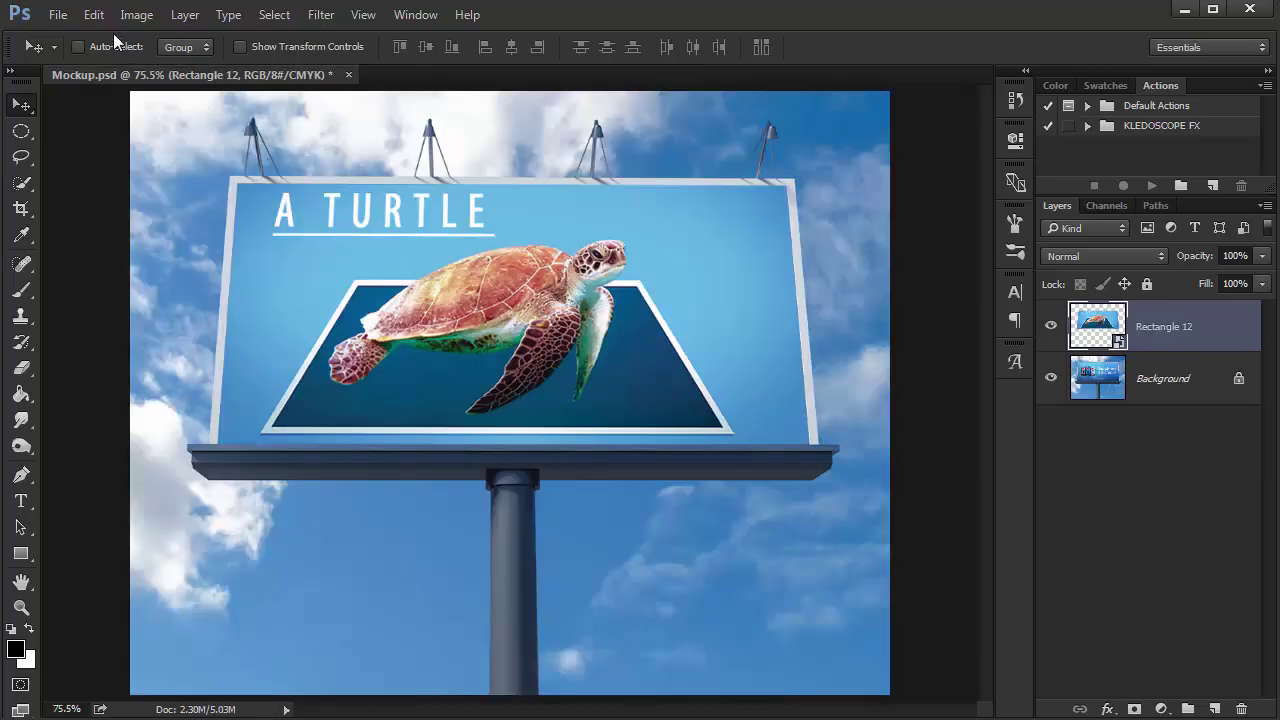
- Open 1002489_orig.jpg as a new document via Open As
left_click(58, 14)
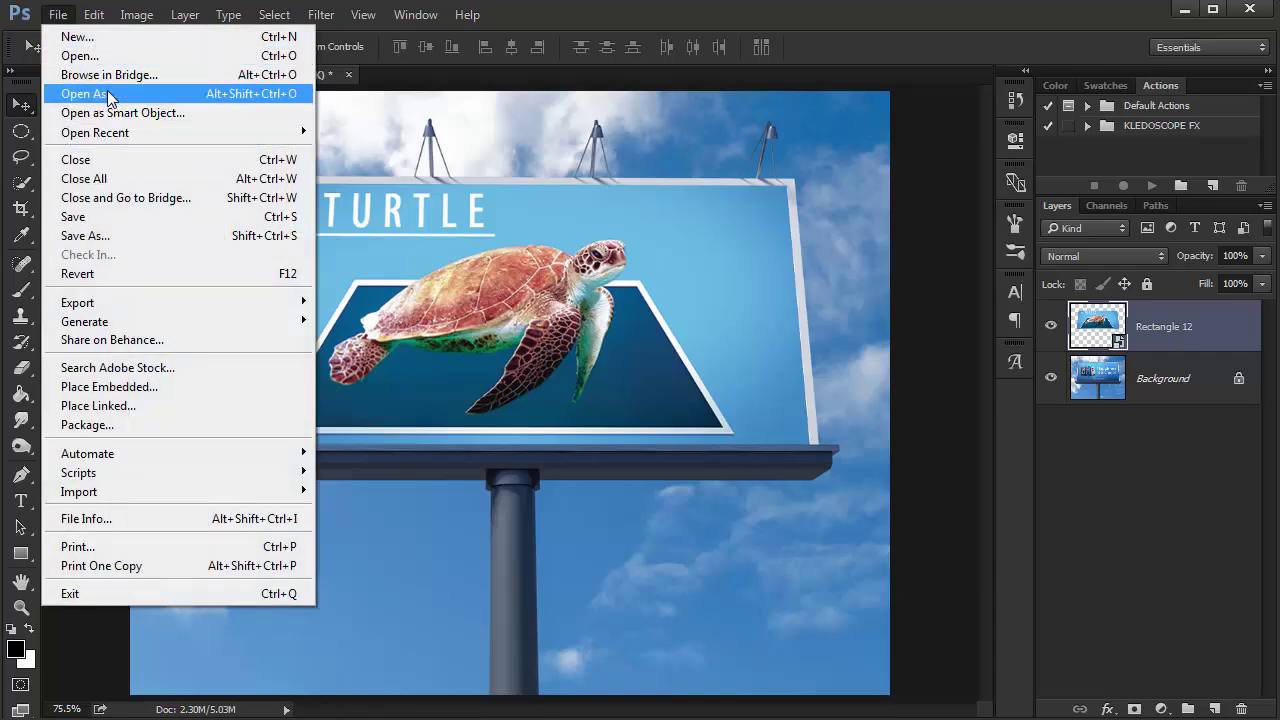
left_click(114, 57)
left_click(245, 196)
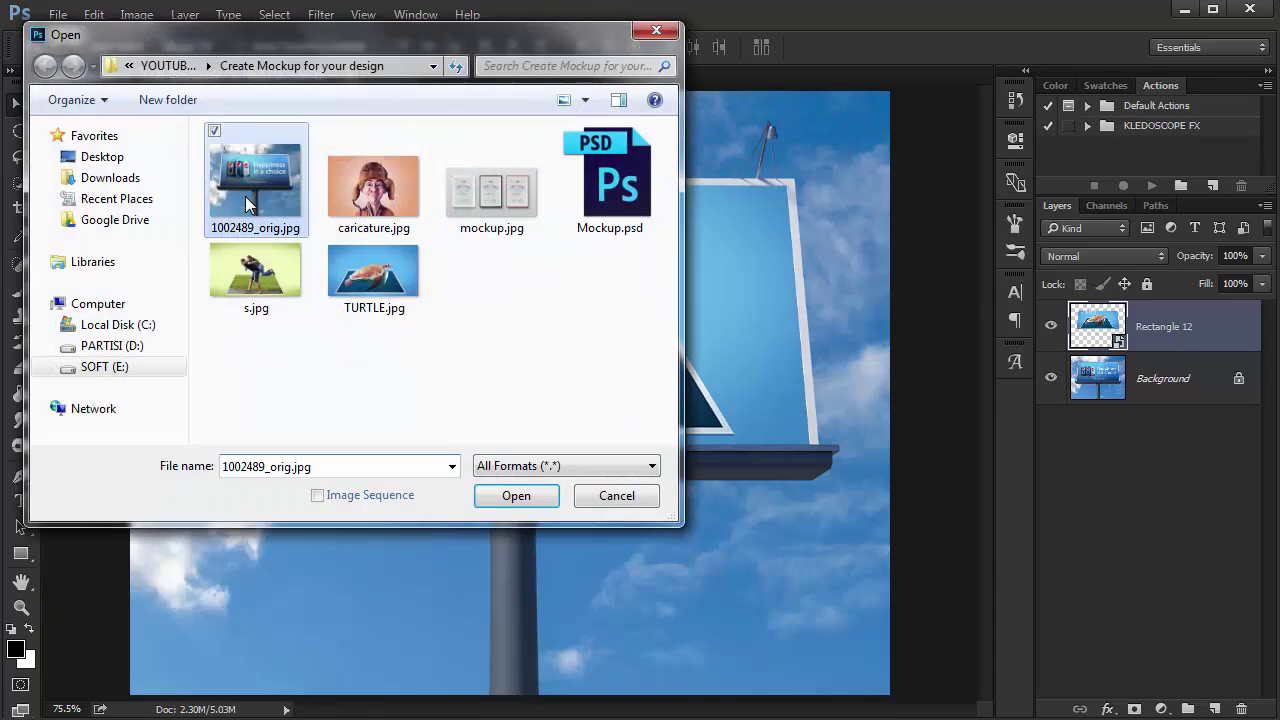
left_click(512, 497)
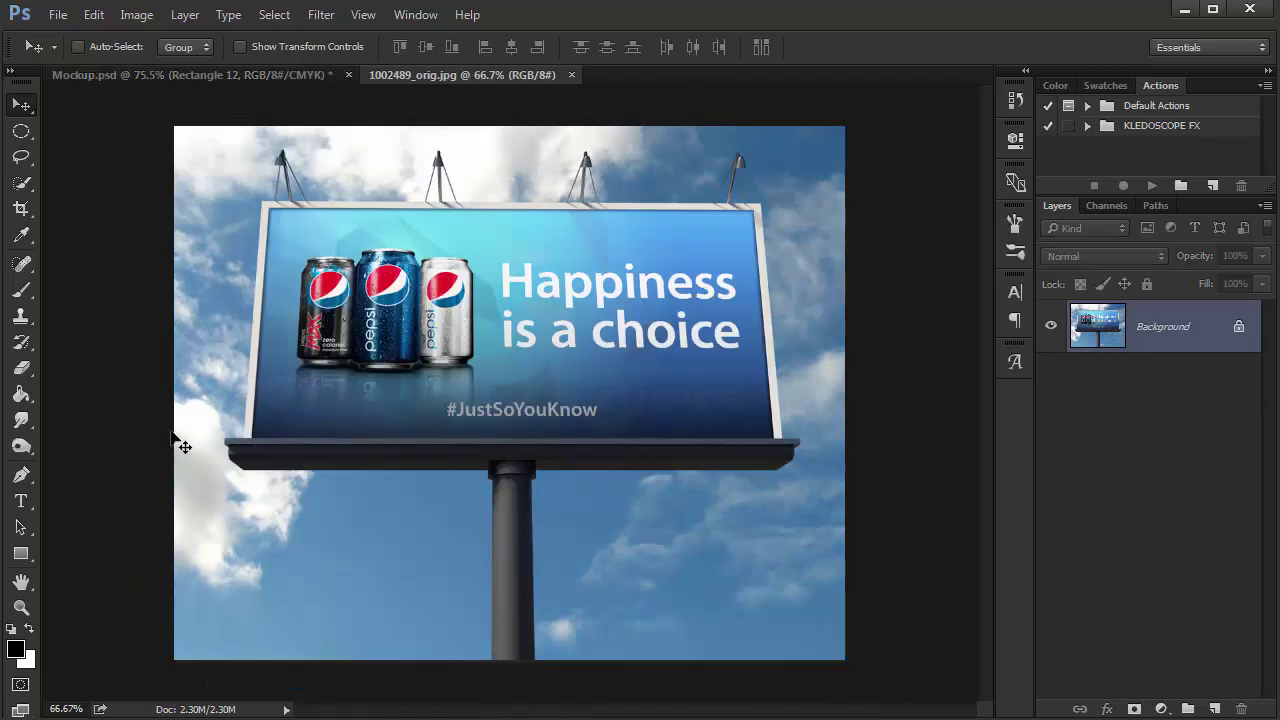
- Set up the Rectangle tool in Shape mode with a white fill
left_click(24, 552)
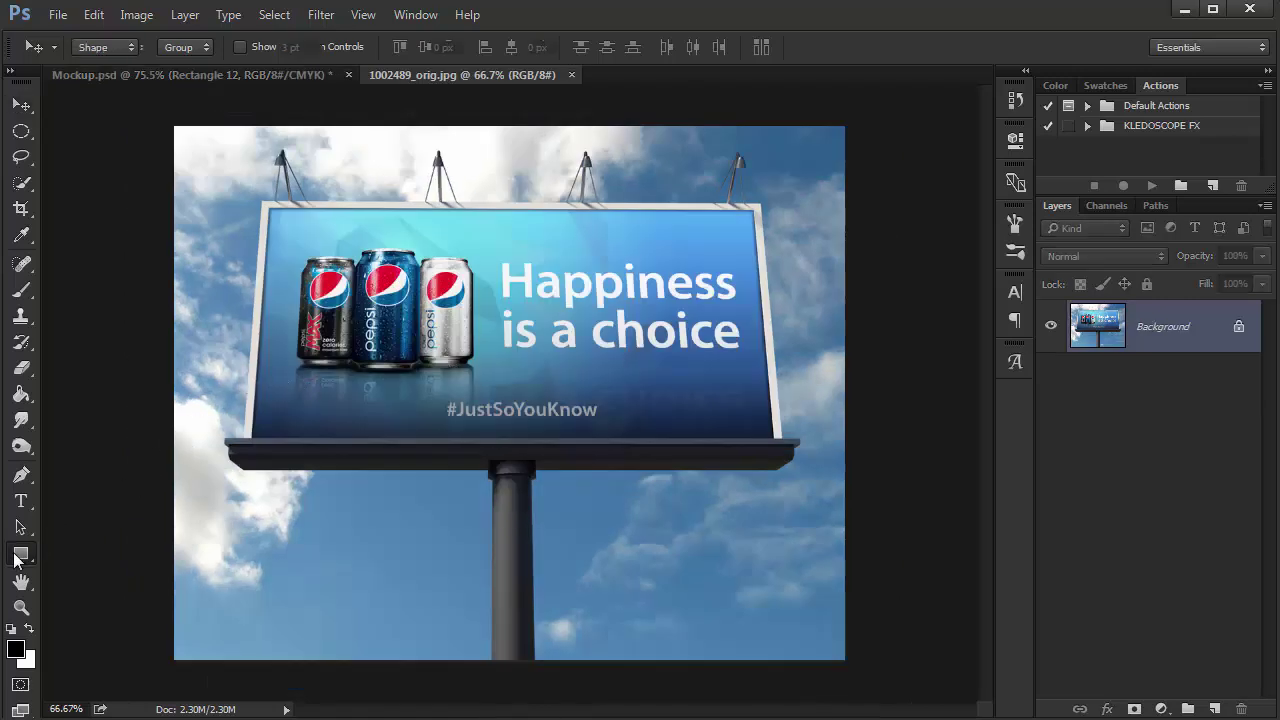
left_click(115, 44)
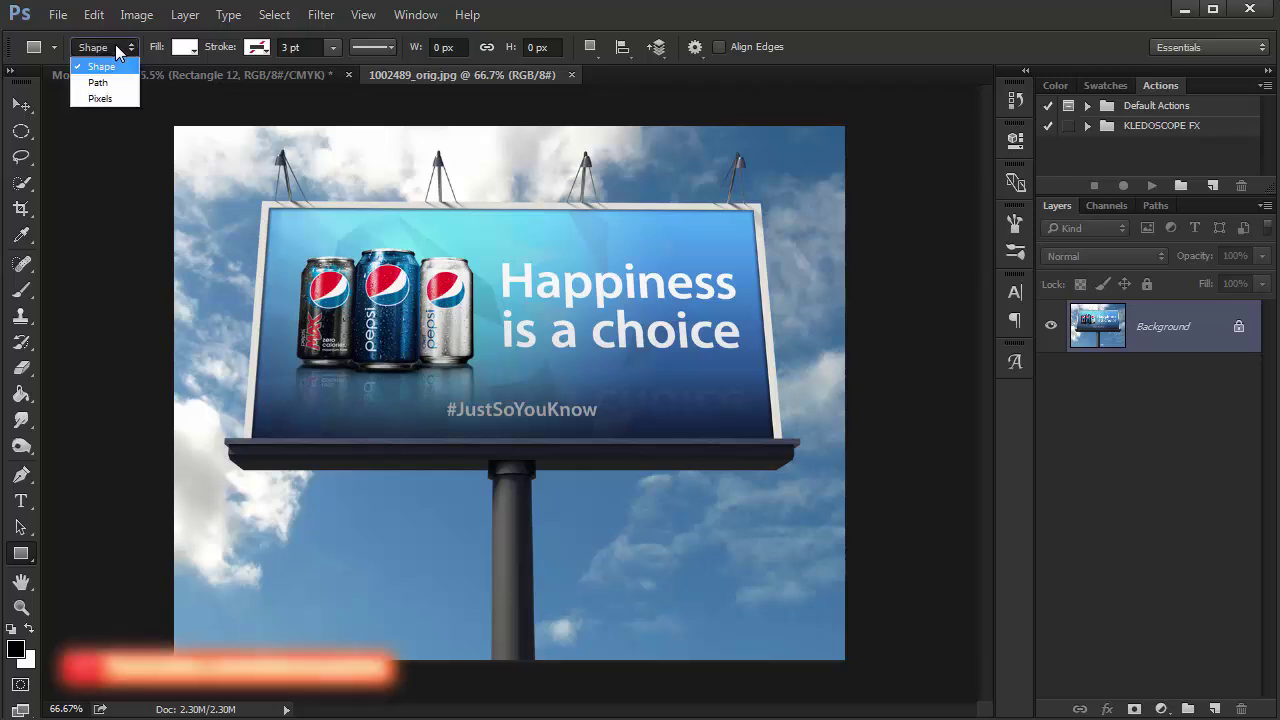
left_click(115, 44)
left_click(186, 47)
left_click(186, 47)
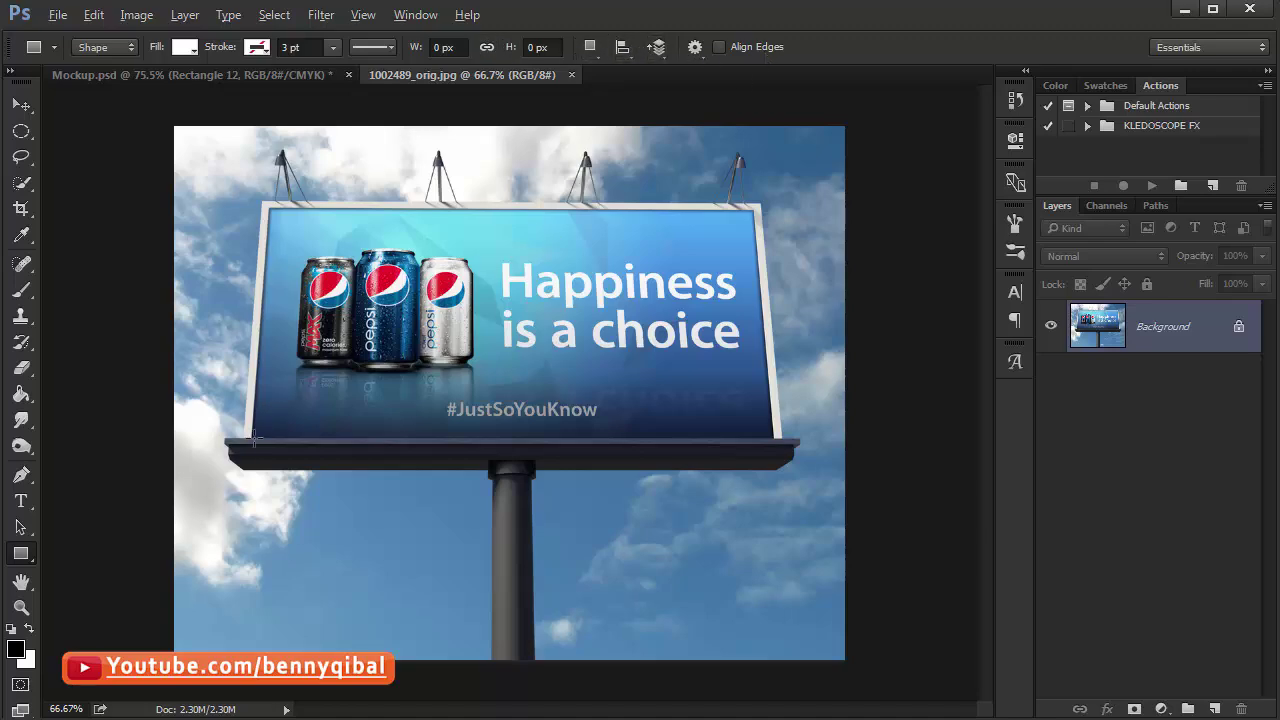
scroll(255, 437, "up", 3)
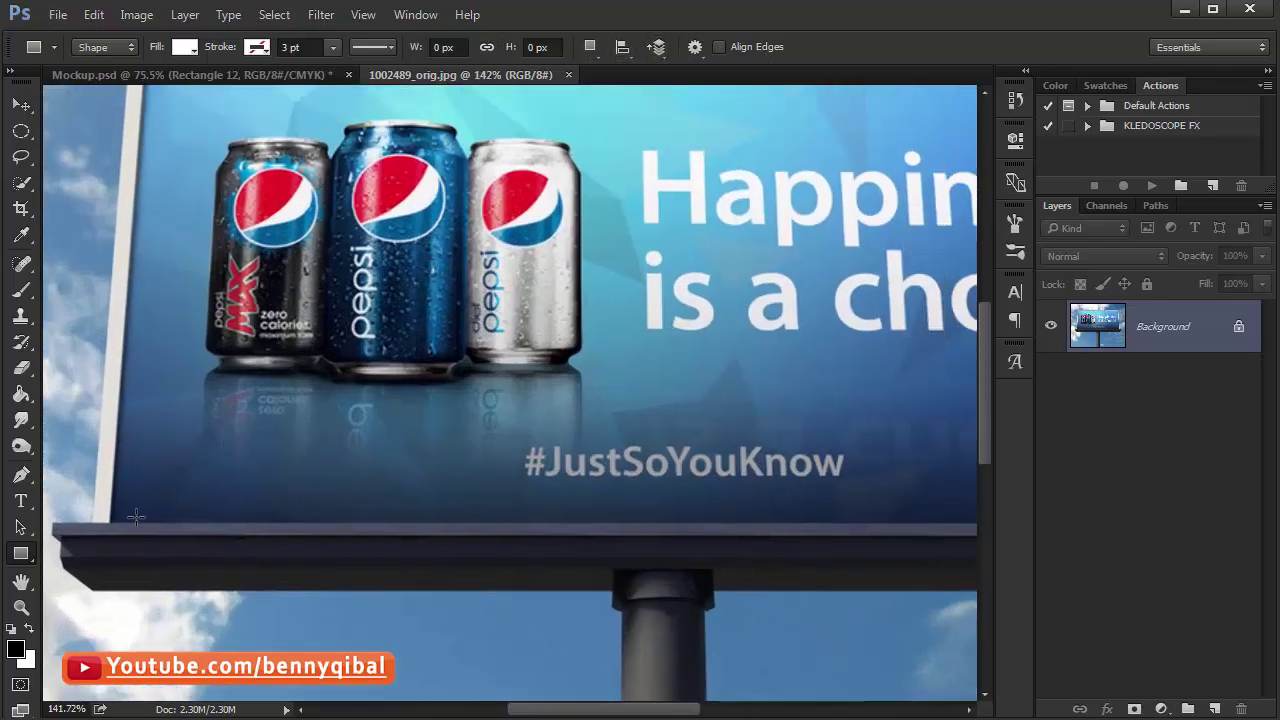
- Draw a white 755 × 343 px rectangle covering the billboard's Pepsi ad
mouse_move(107, 521)
left_mouse_down()
mouse_move(925, 70)
mouse_move(867, 147)
mouse_move(868, 178)
left_mouse_up()
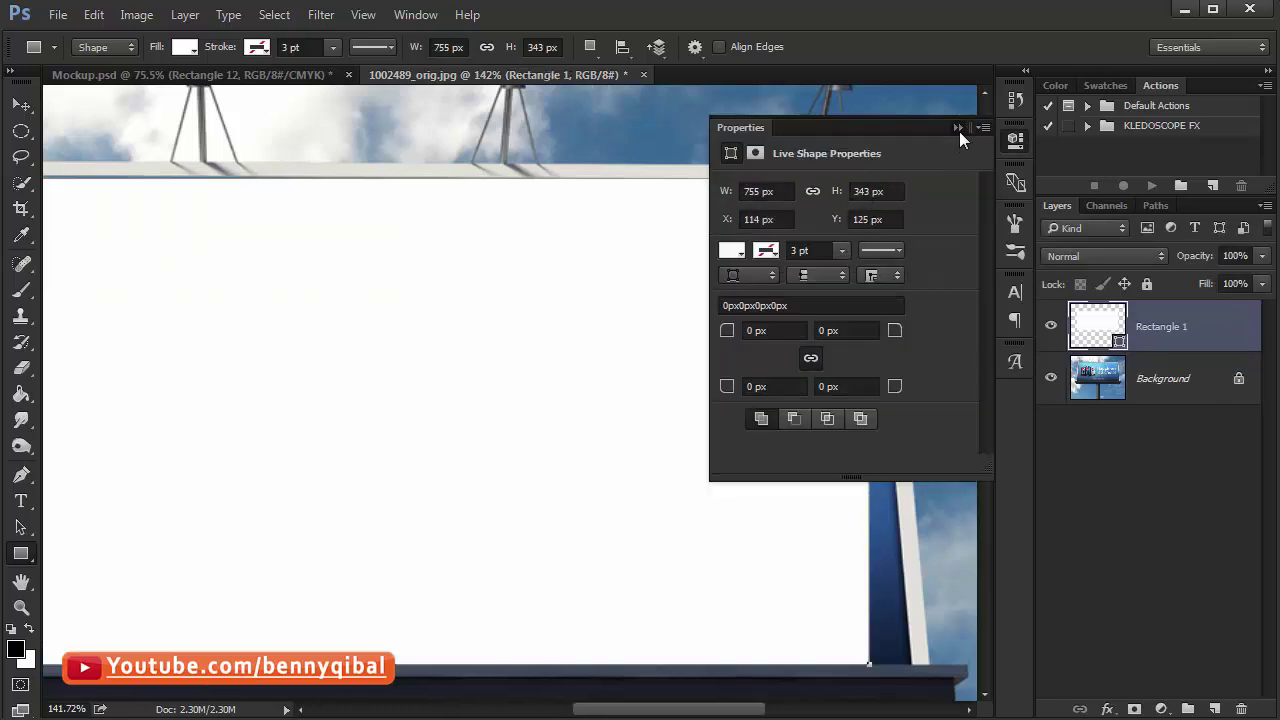
left_click(959, 131)
scroll(620, 343, "down", 5)
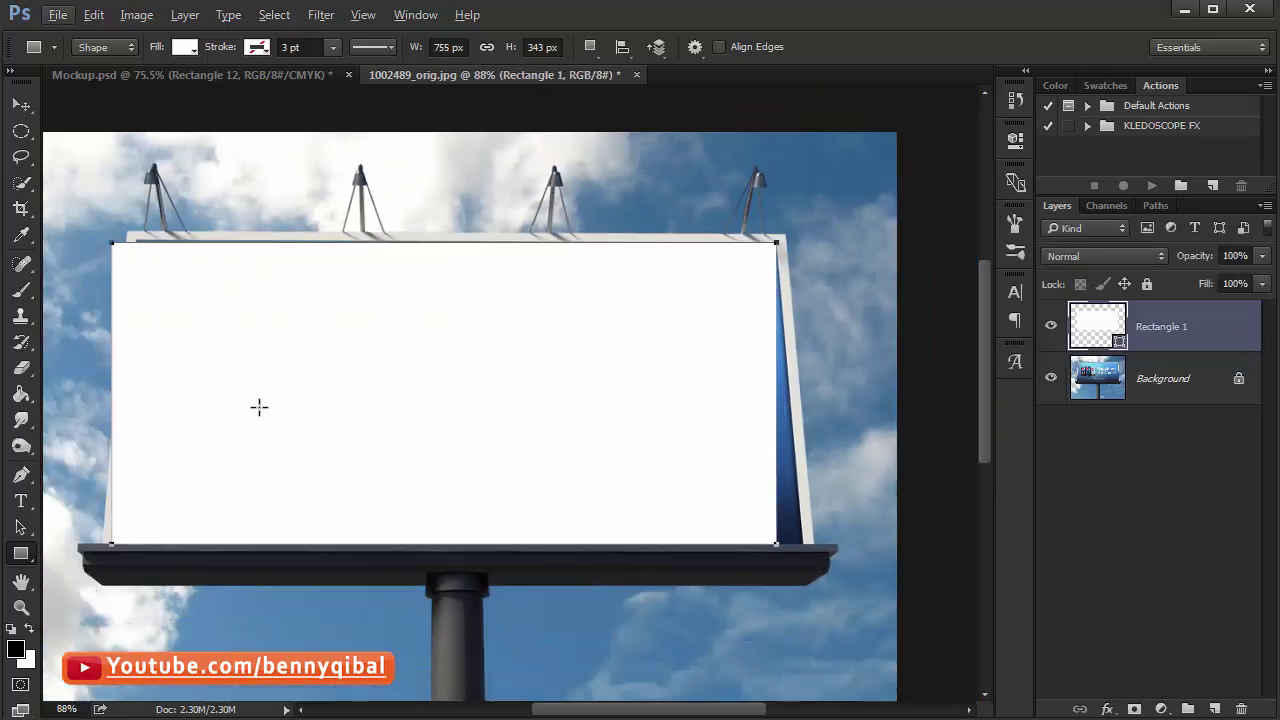
key("alt")
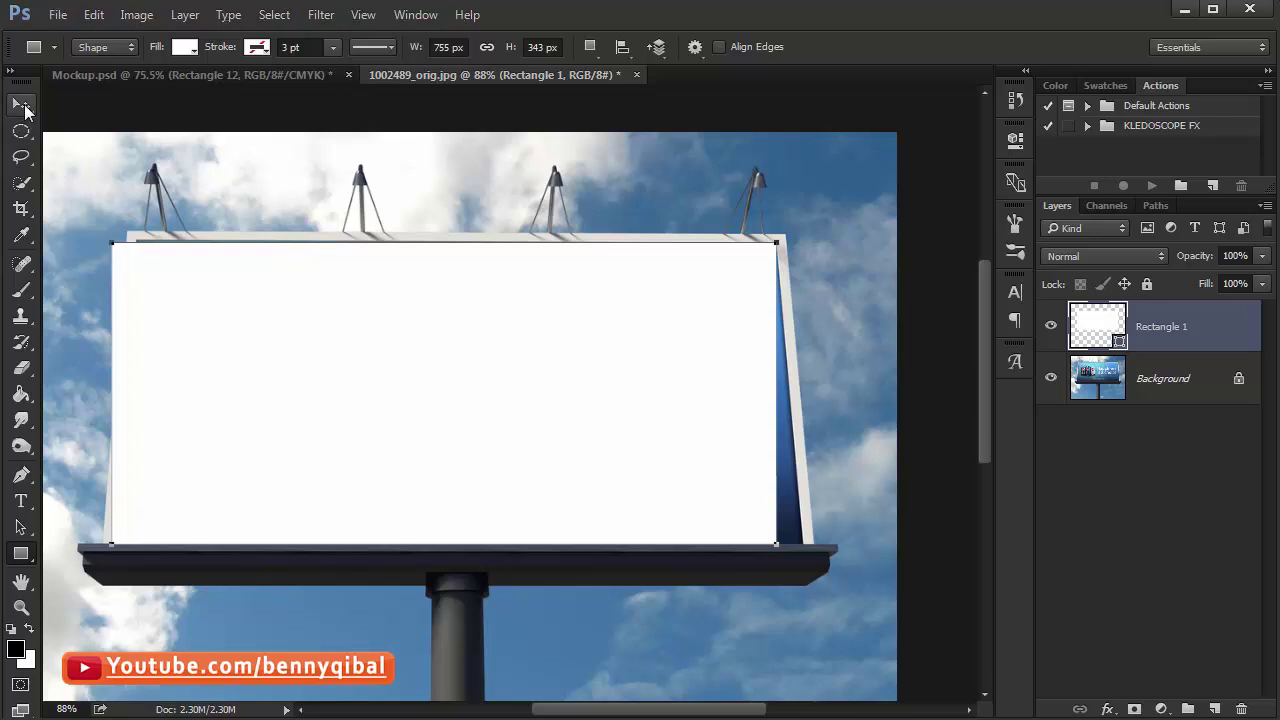
left_click(21, 105)
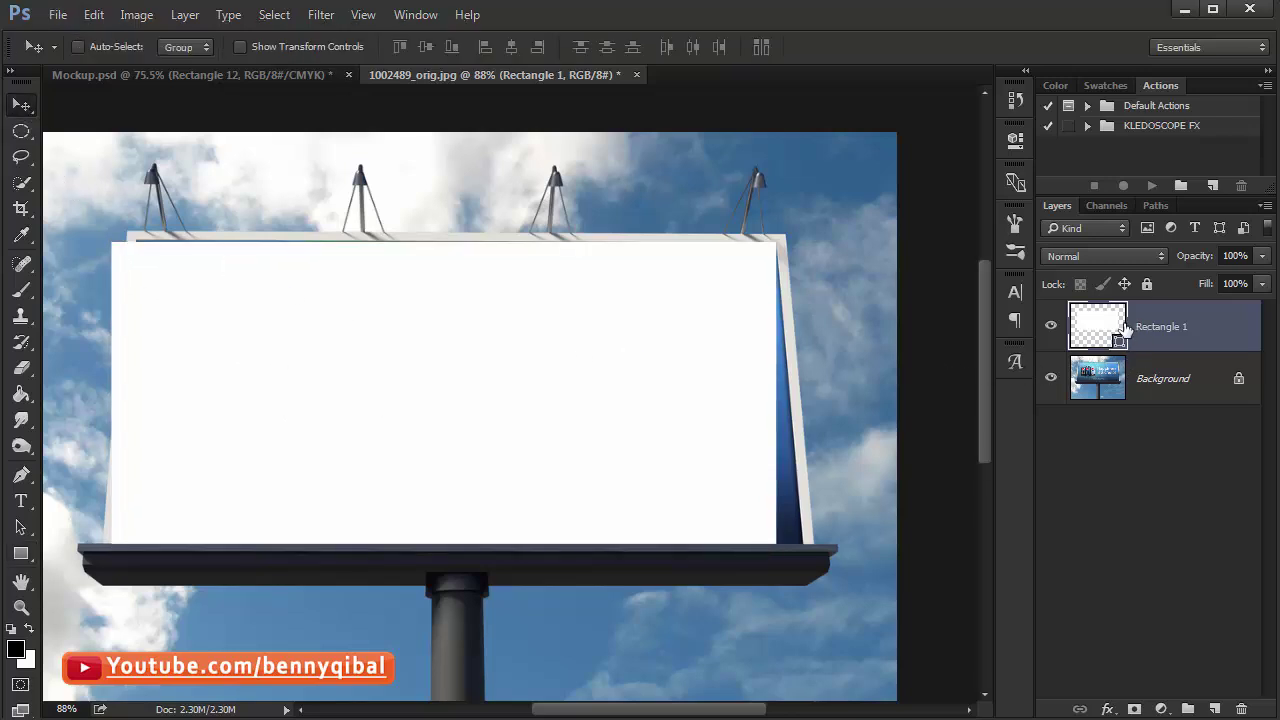
- Rename the Rectangle 1 layer to 'PALACE PICTURES HERE'
double_click(1168, 328)
type("PALACE")
type(" PICTURE")
type("S HERE")
key("Return")
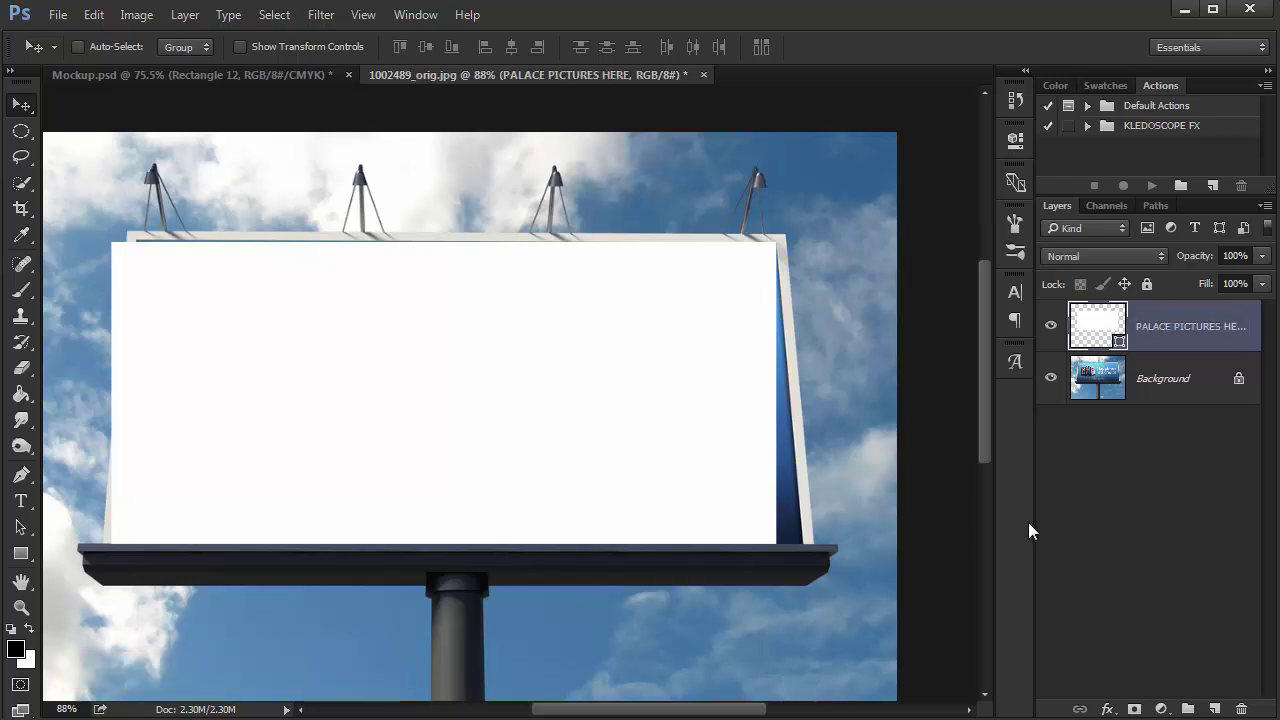
left_click_drag(1034, 520, 994, 522)
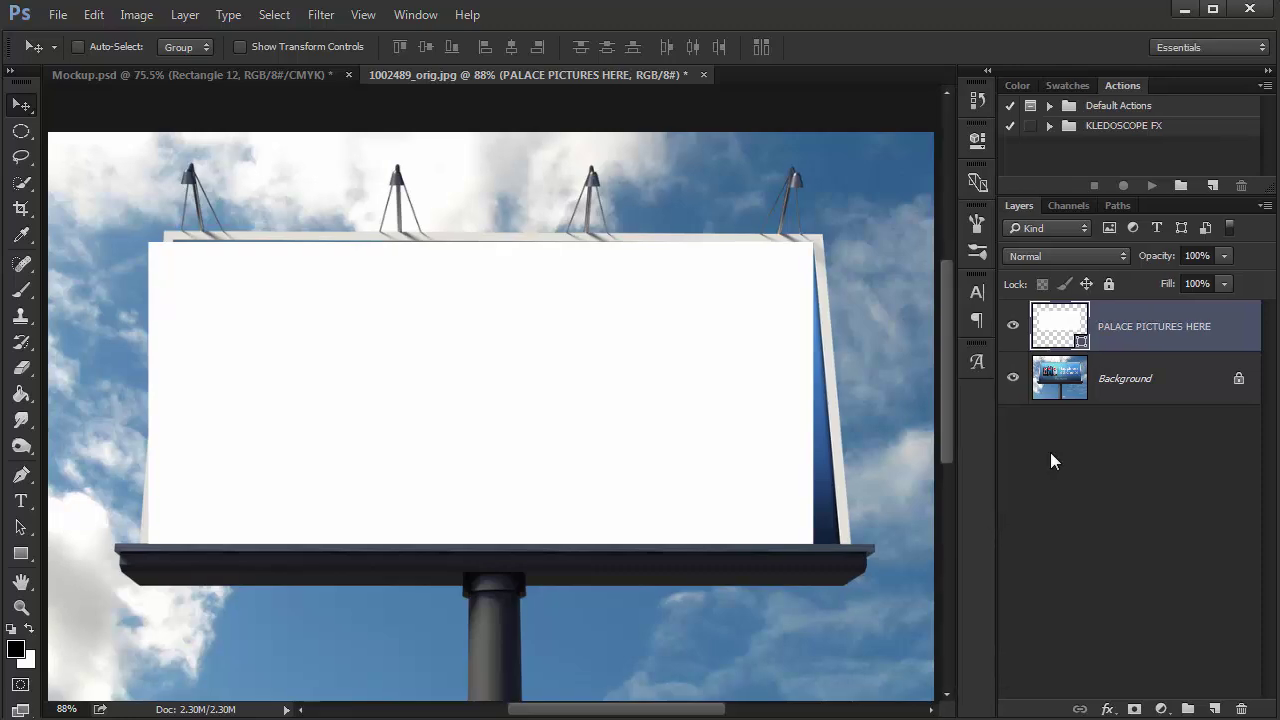
- Convert the PALACE PICTURES HERE layer to a smart object
right_click(1062, 330)
key("Escape")
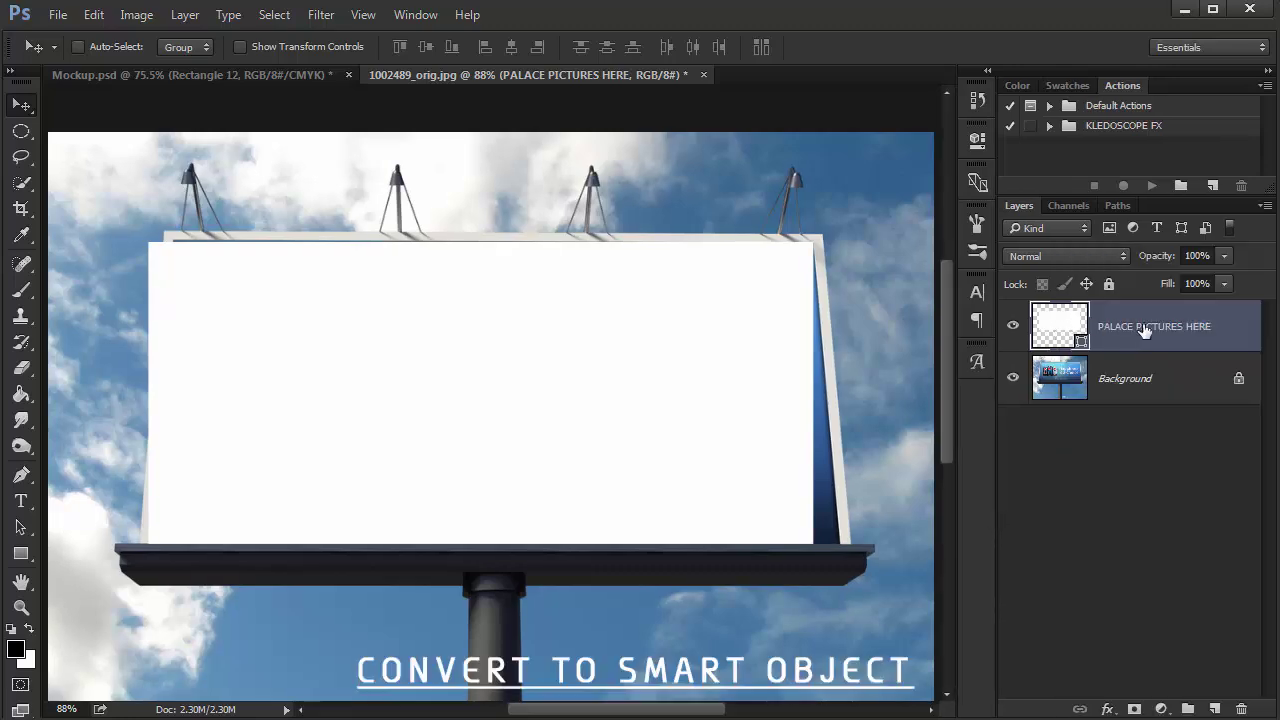
right_click(1145, 332)
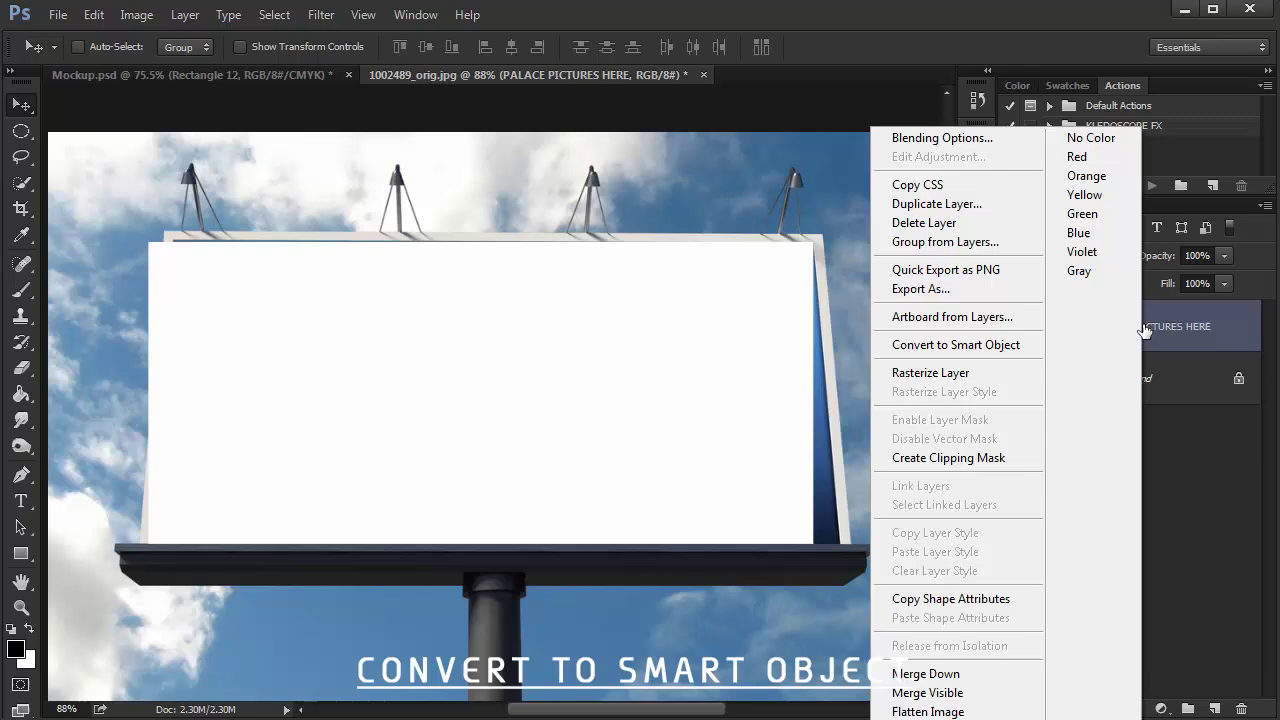
left_click(963, 346)
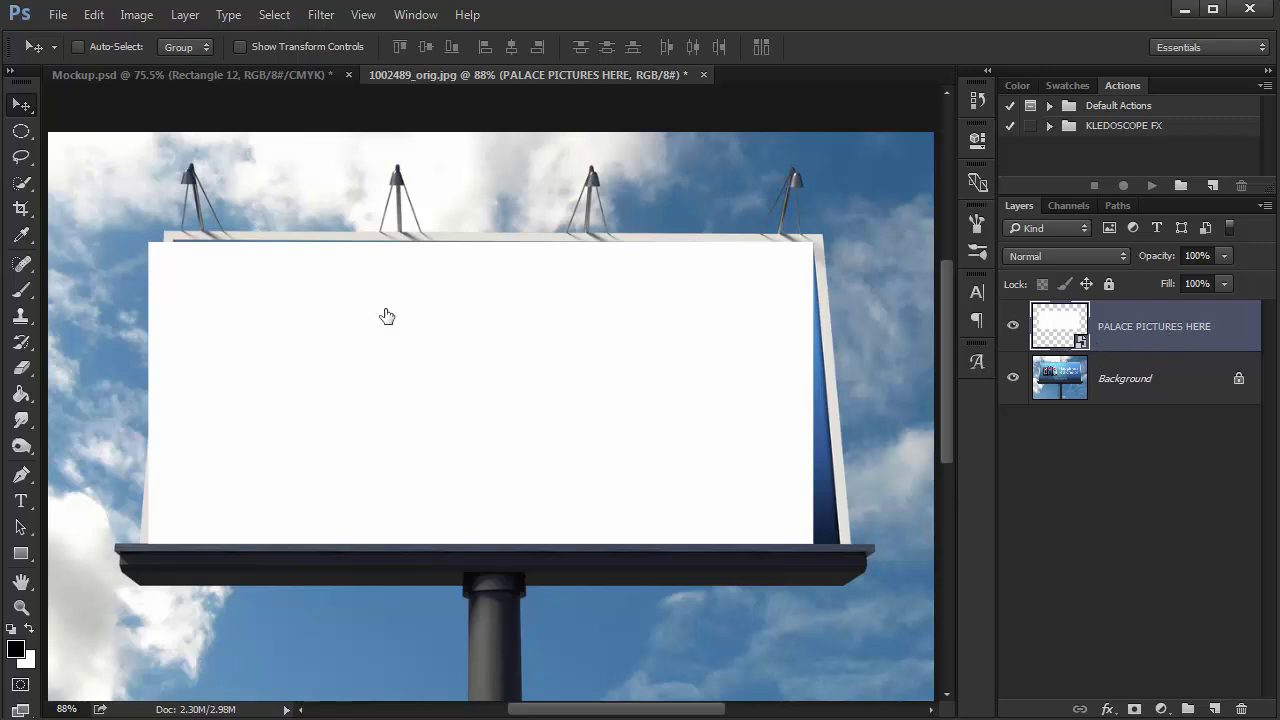
- Distort the smart object's top-right corner onto the billboard's inner top-right corner
key("ctrl+t")
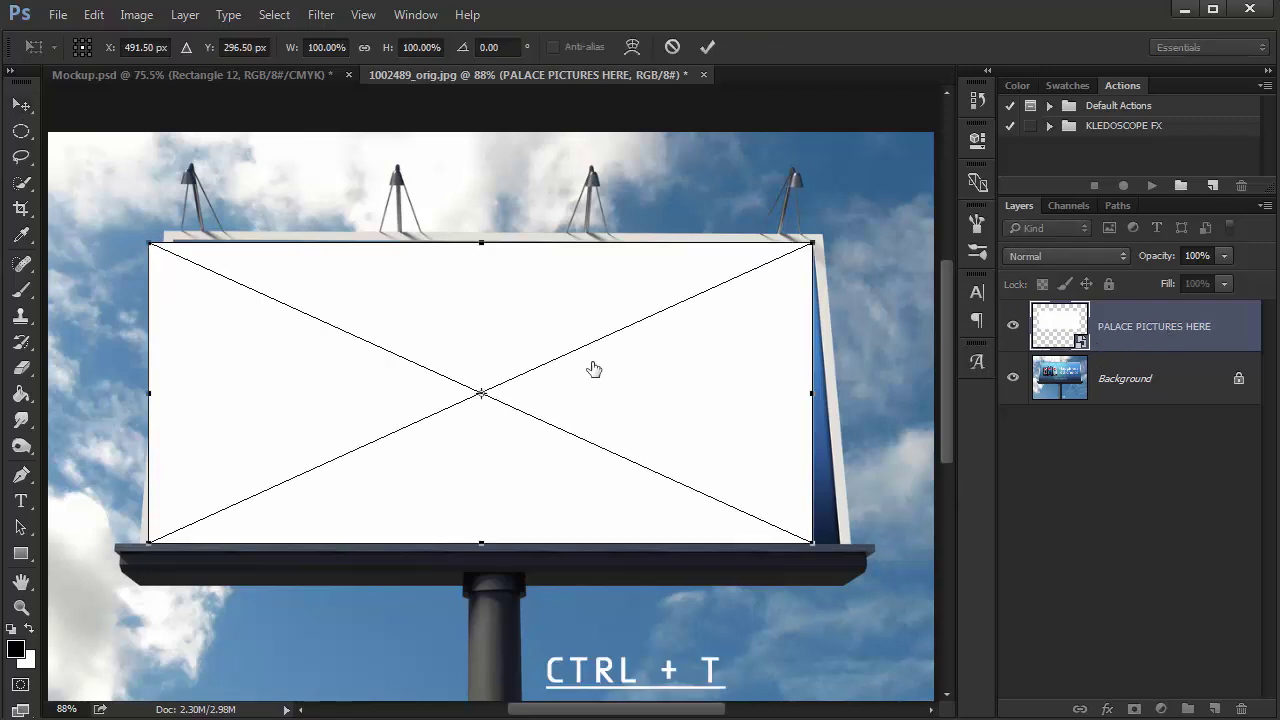
scroll(726, 308, "up", 3)
scroll(700, 310, "up", 2)
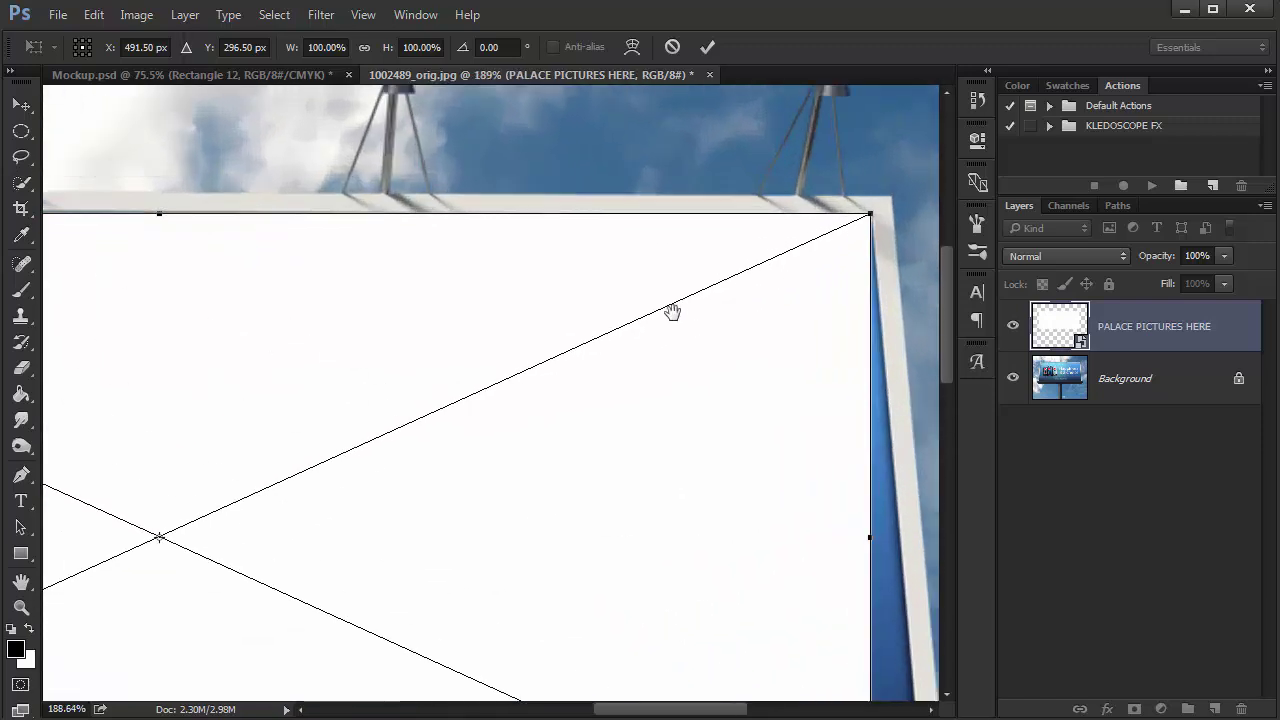
scroll(736, 340, "up", 1)
scroll(690, 354, "up", 2)
scroll(731, 331, "up", 1)
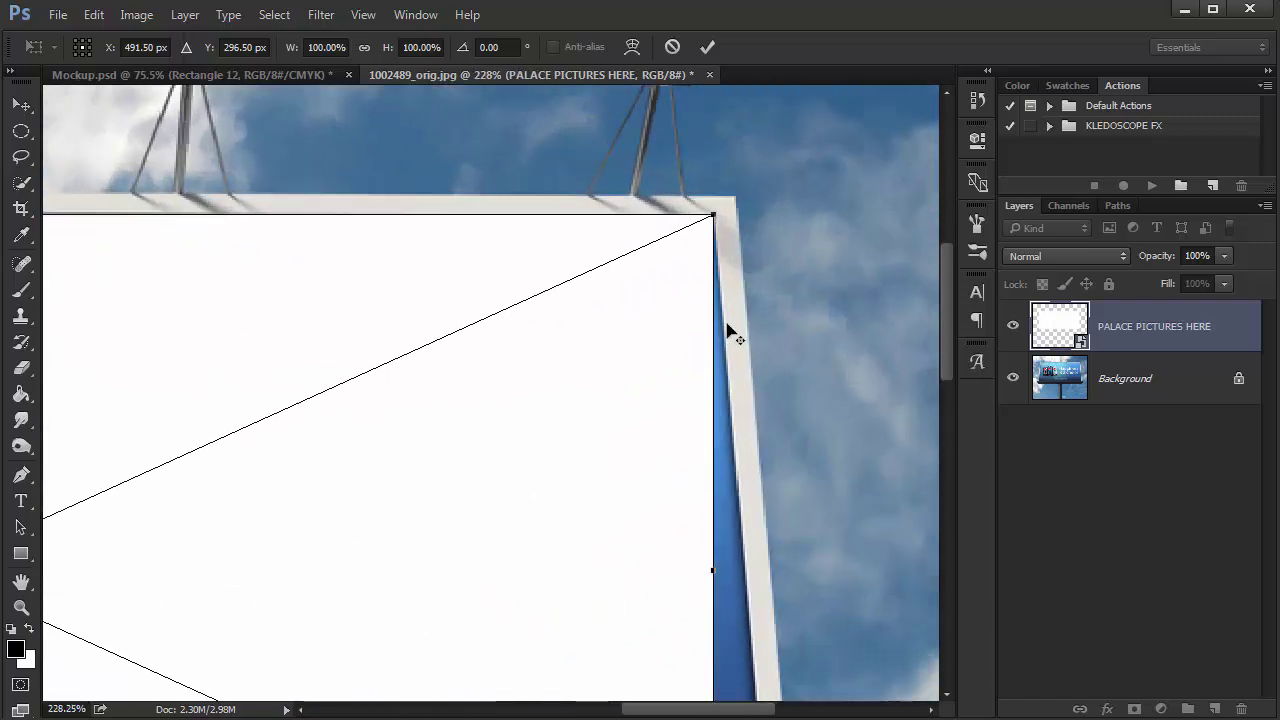
scroll(700, 260, "up", 1)
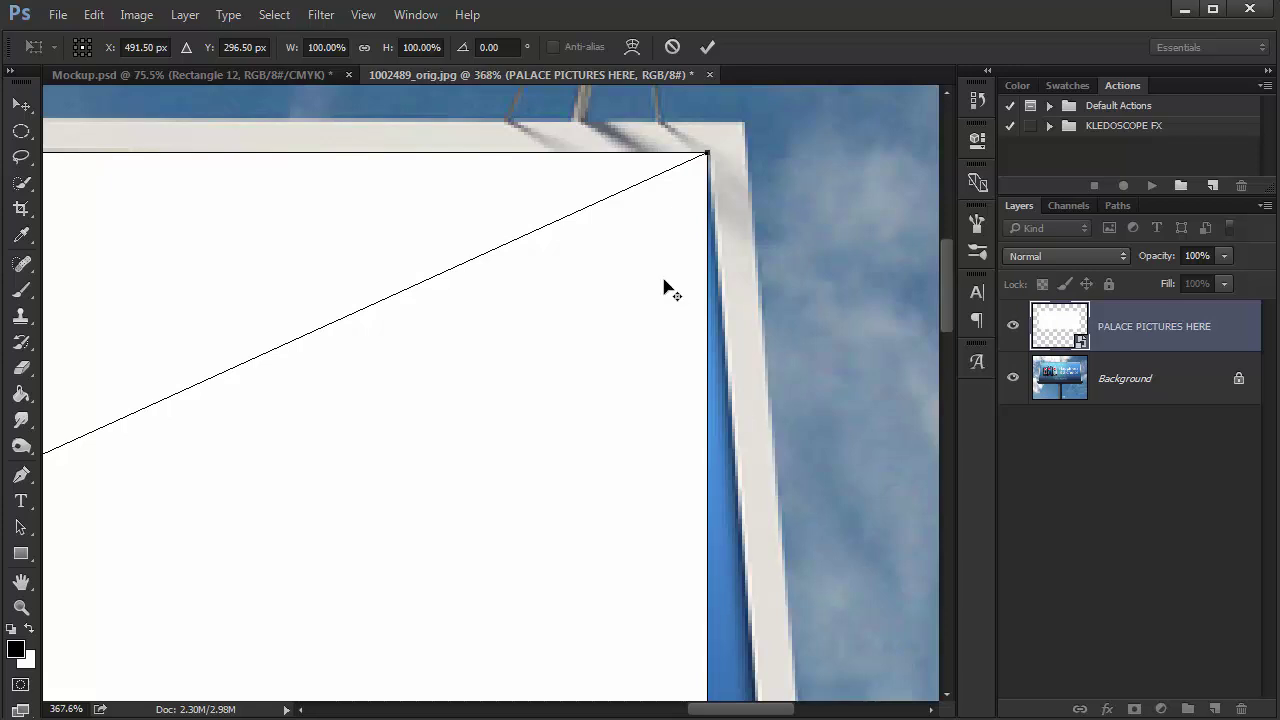
scroll(665, 280, "up", 4)
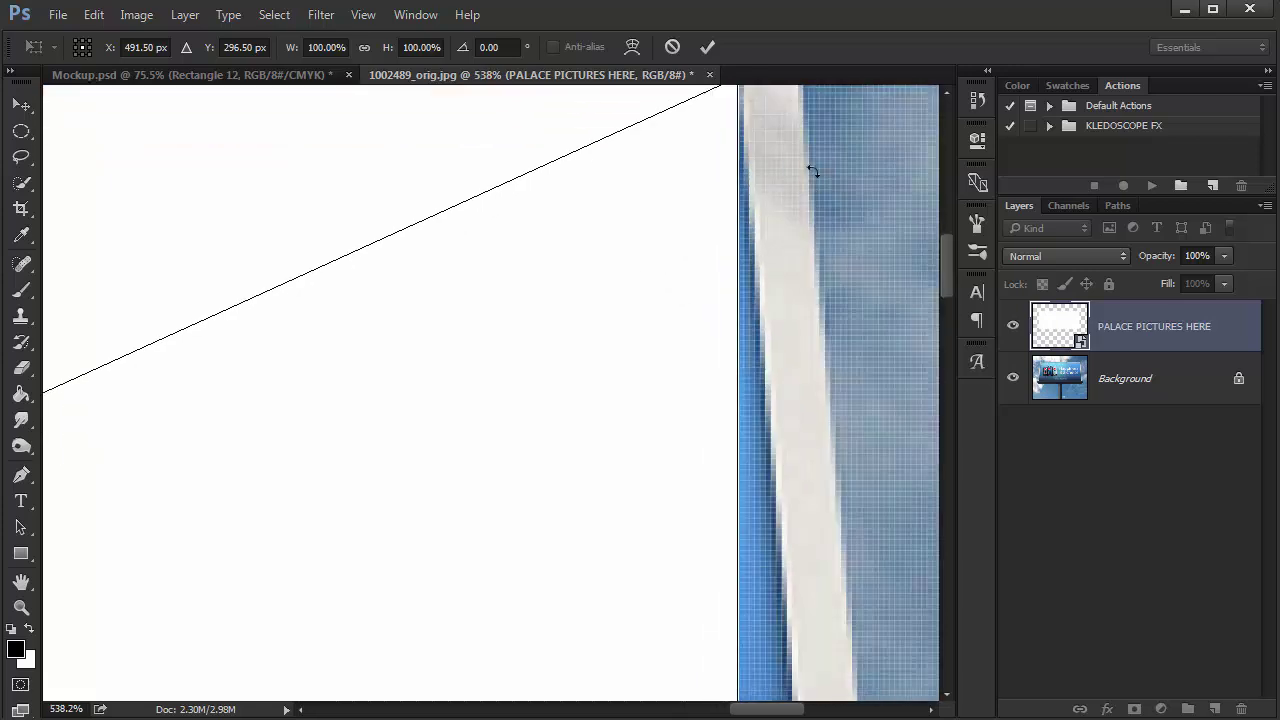
left_click_drag(823, 142, 816, 294)
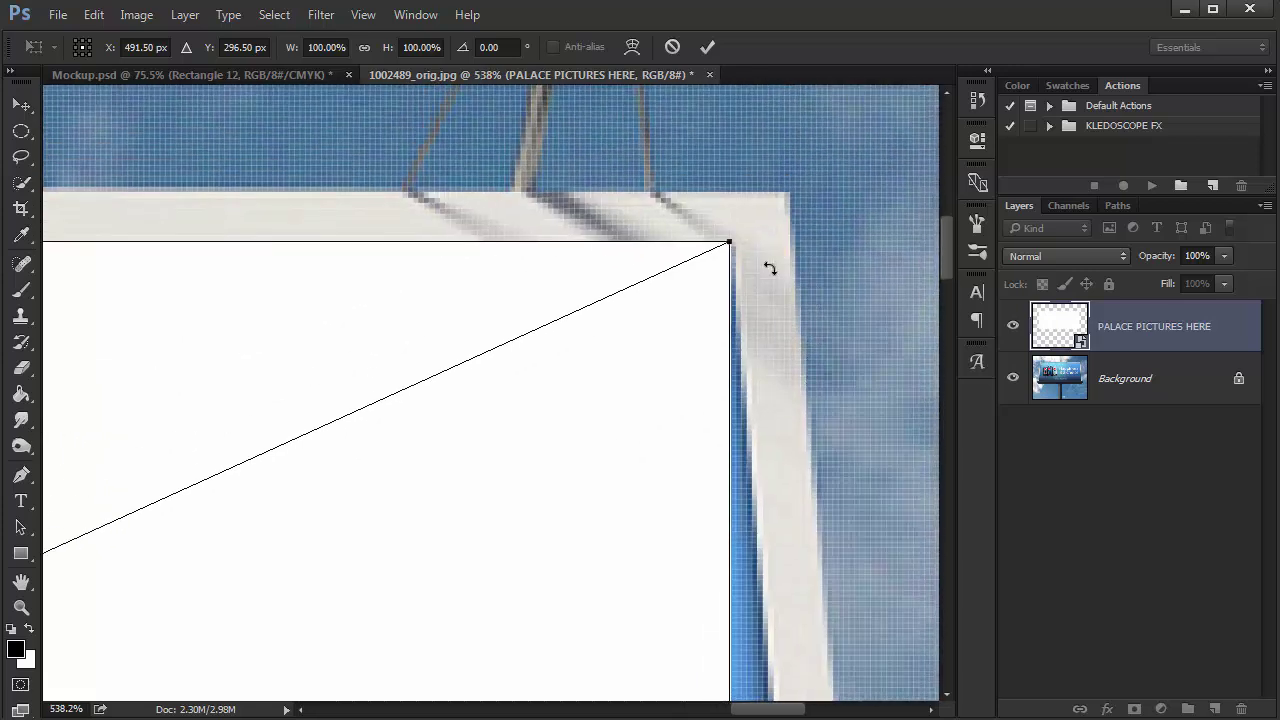
scroll(765, 266, "up", 2)
scroll(755, 258, "up", 2)
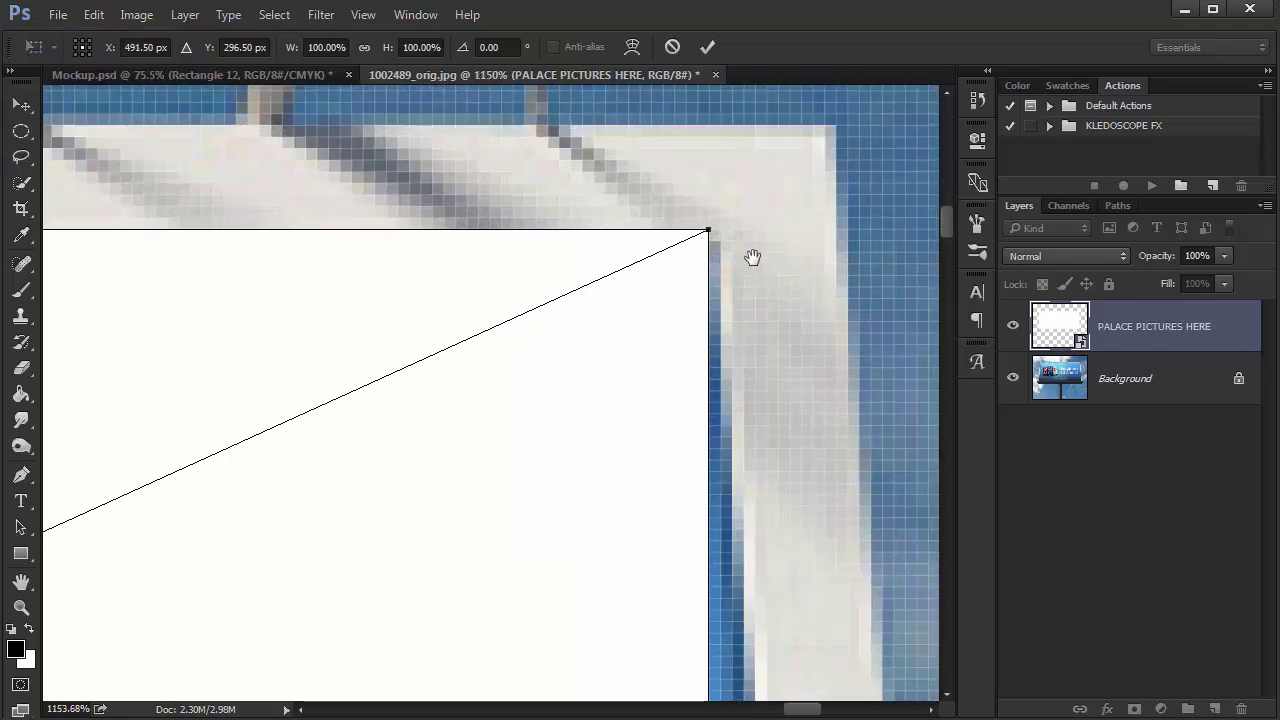
scroll(760, 254, "up", 1)
scroll(740, 275, "up", 2)
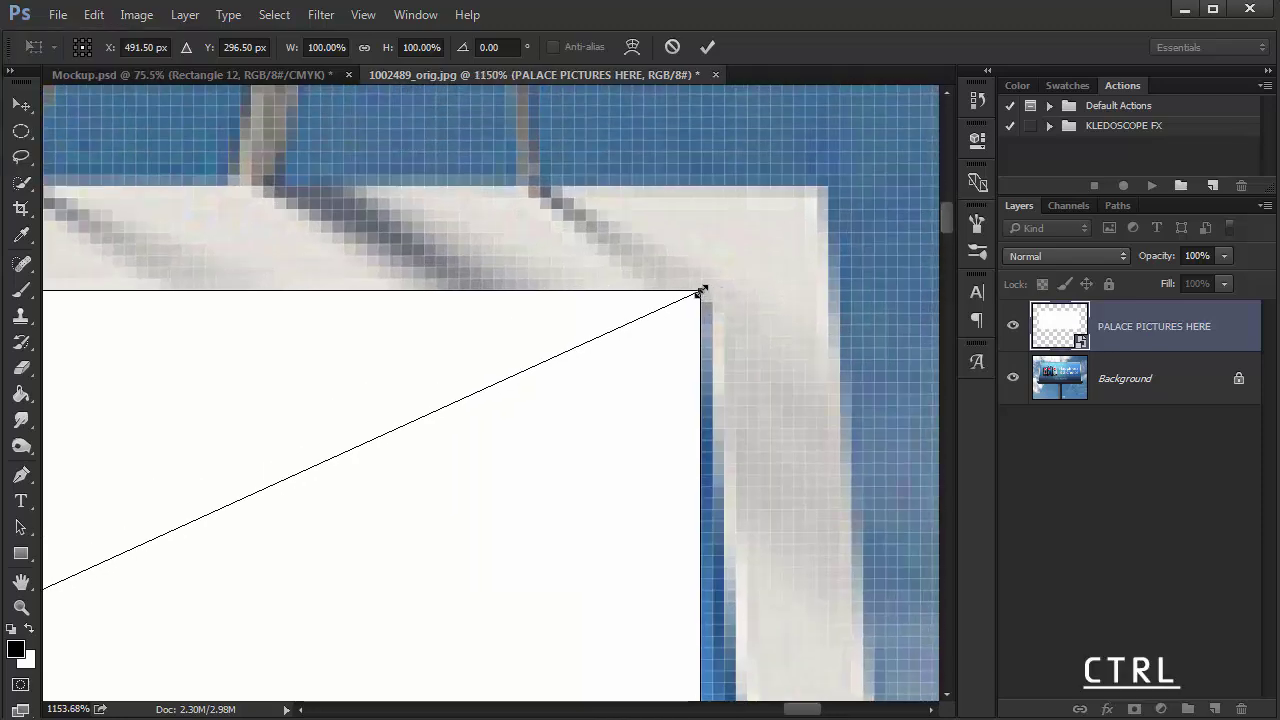
left_click_drag(702, 290, 706, 316)
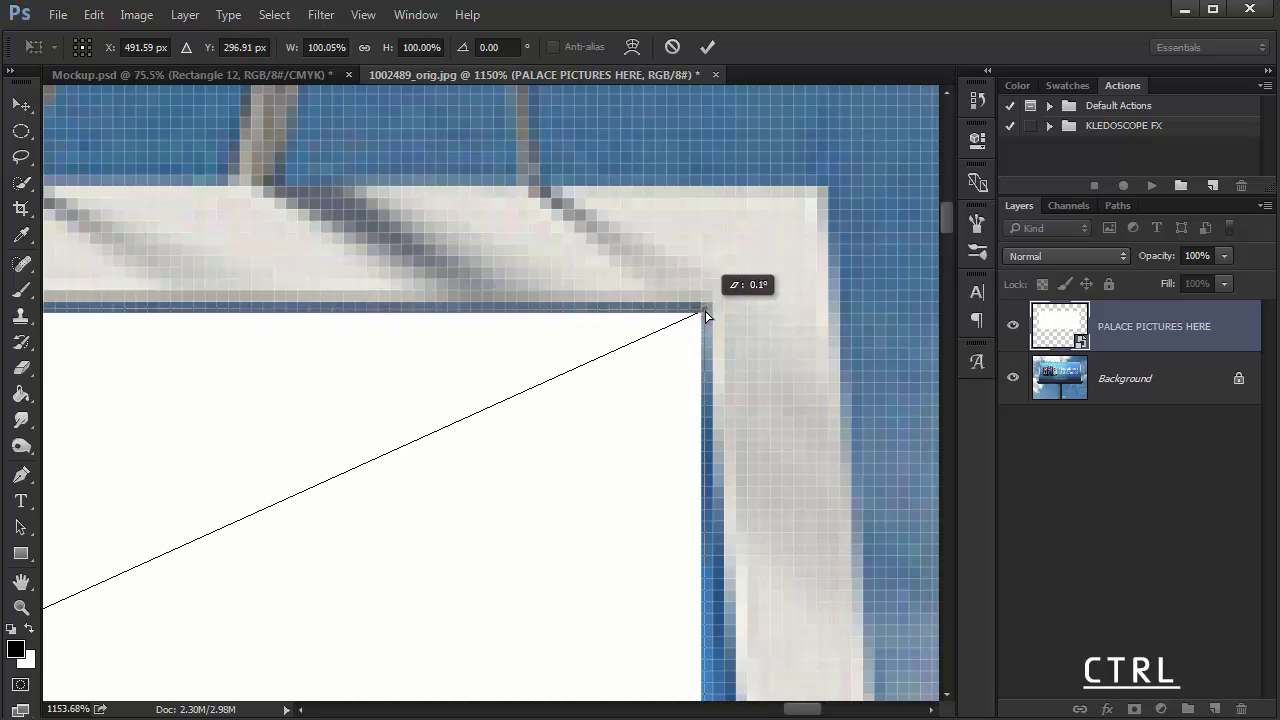
- Pull the top-left corner onto the billboard's inner top-left corner and commit the distortion
scroll(808, 329, "down", 5)
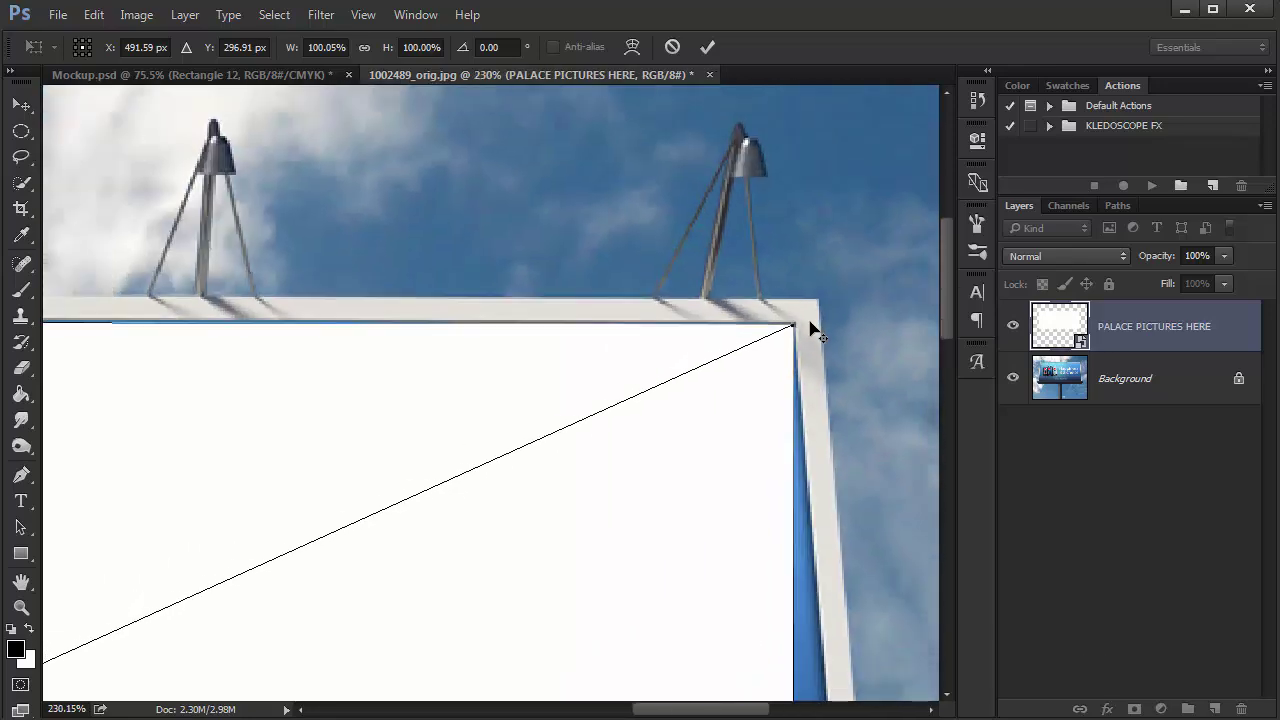
scroll(810, 330, "down", 2)
scroll(800, 329, "down", 1)
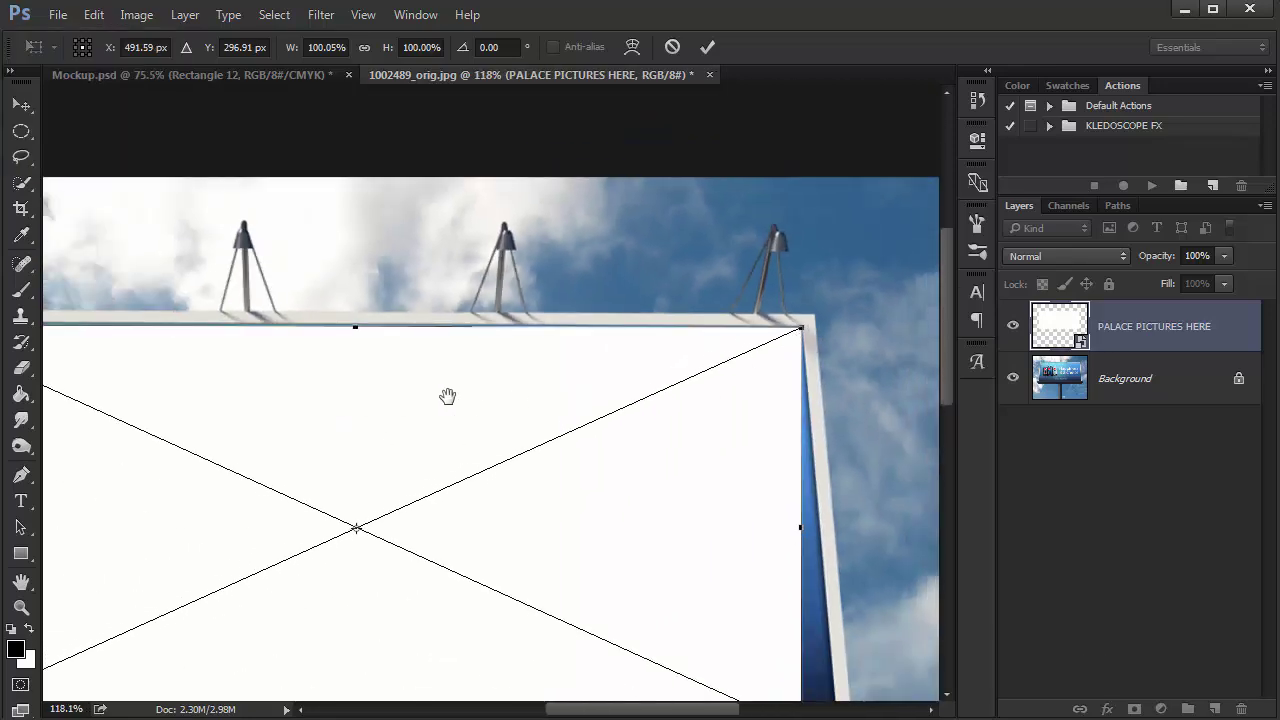
left_click_drag(240, 375, 629, 380)
scroll(314, 357, "up", 1)
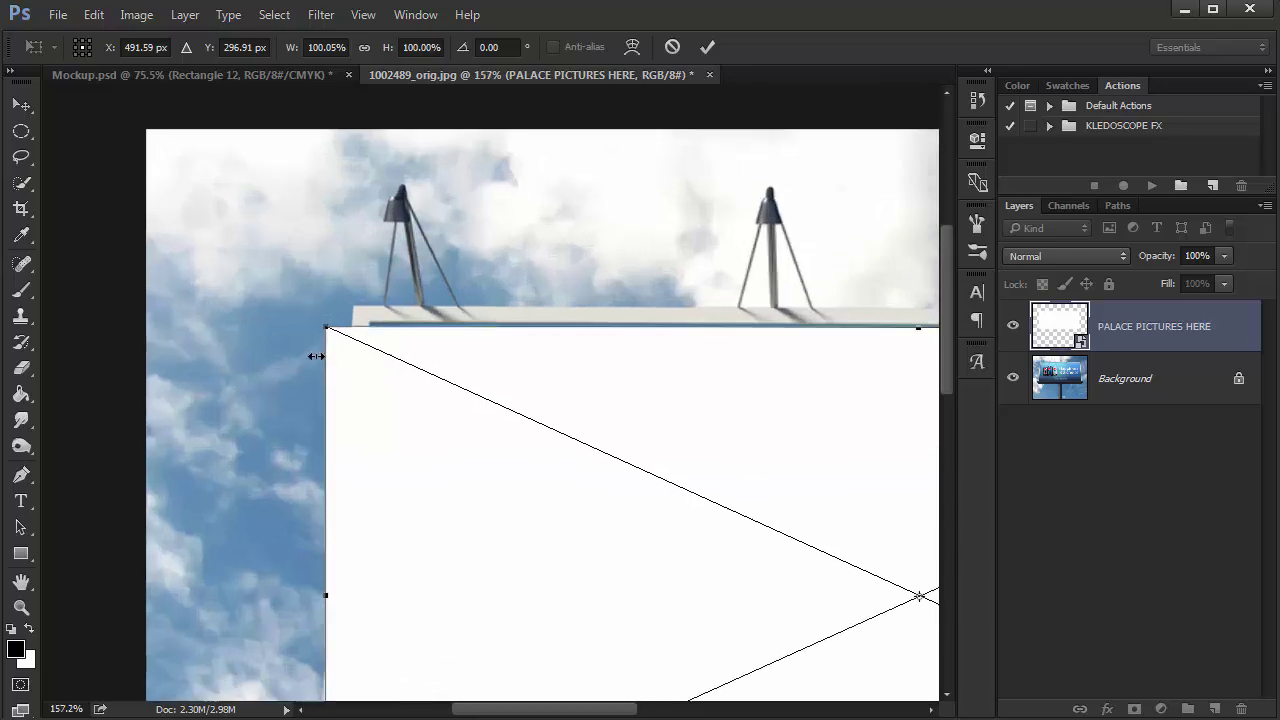
scroll(320, 352, "up", 3)
scroll(320, 352, "up", 1)
scroll(338, 320, "up", 2)
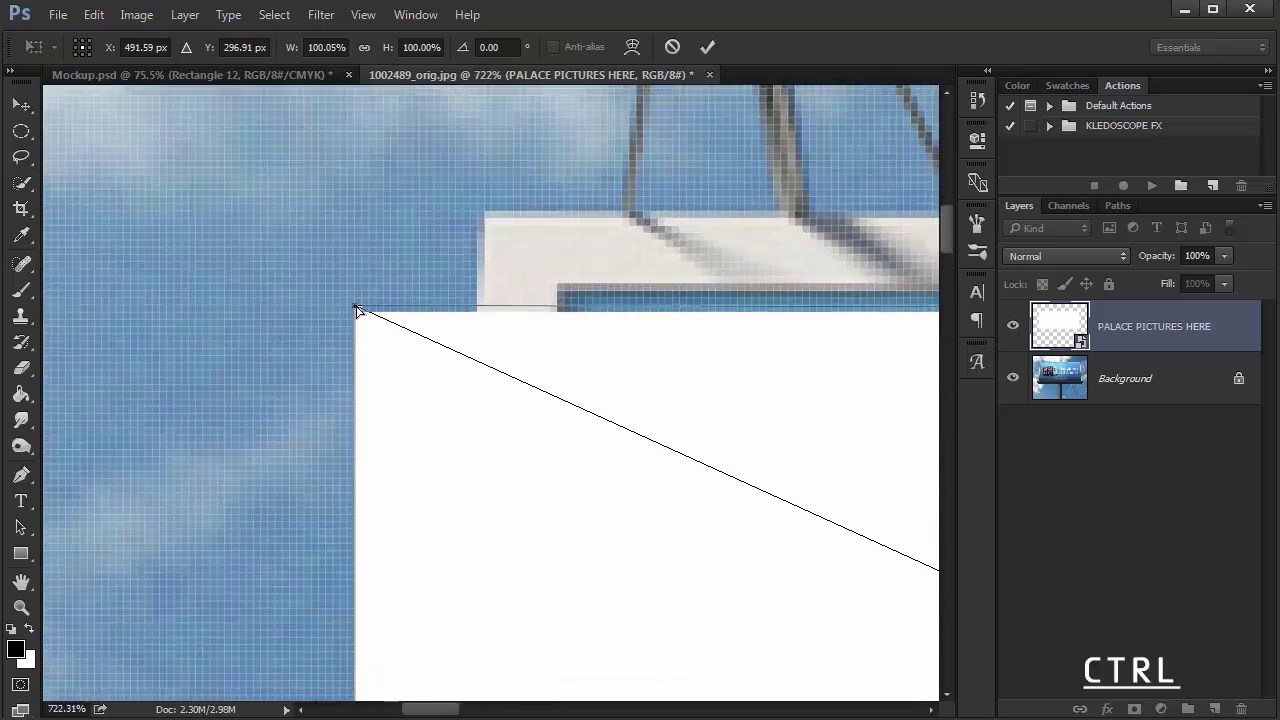
left_click_drag(357, 310, 561, 292)
scroll(543, 343, "down", 2)
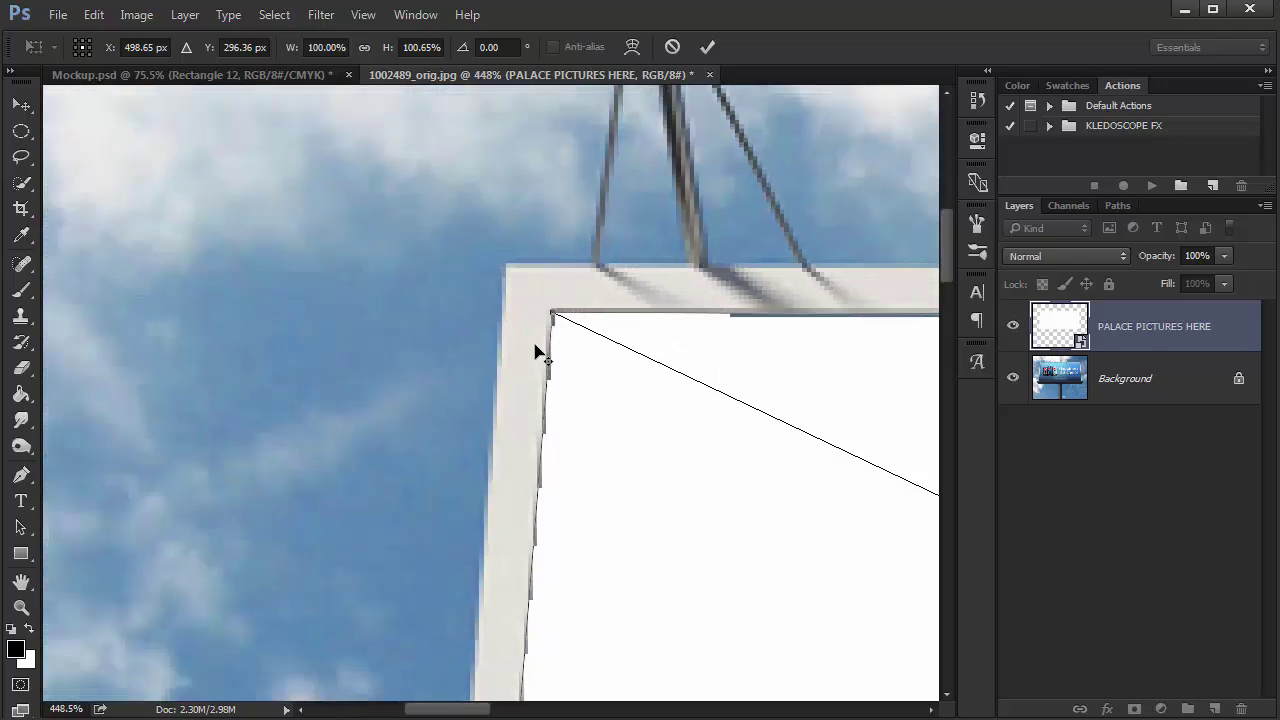
scroll(537, 350, "down", 3)
scroll(534, 343, "down", 3)
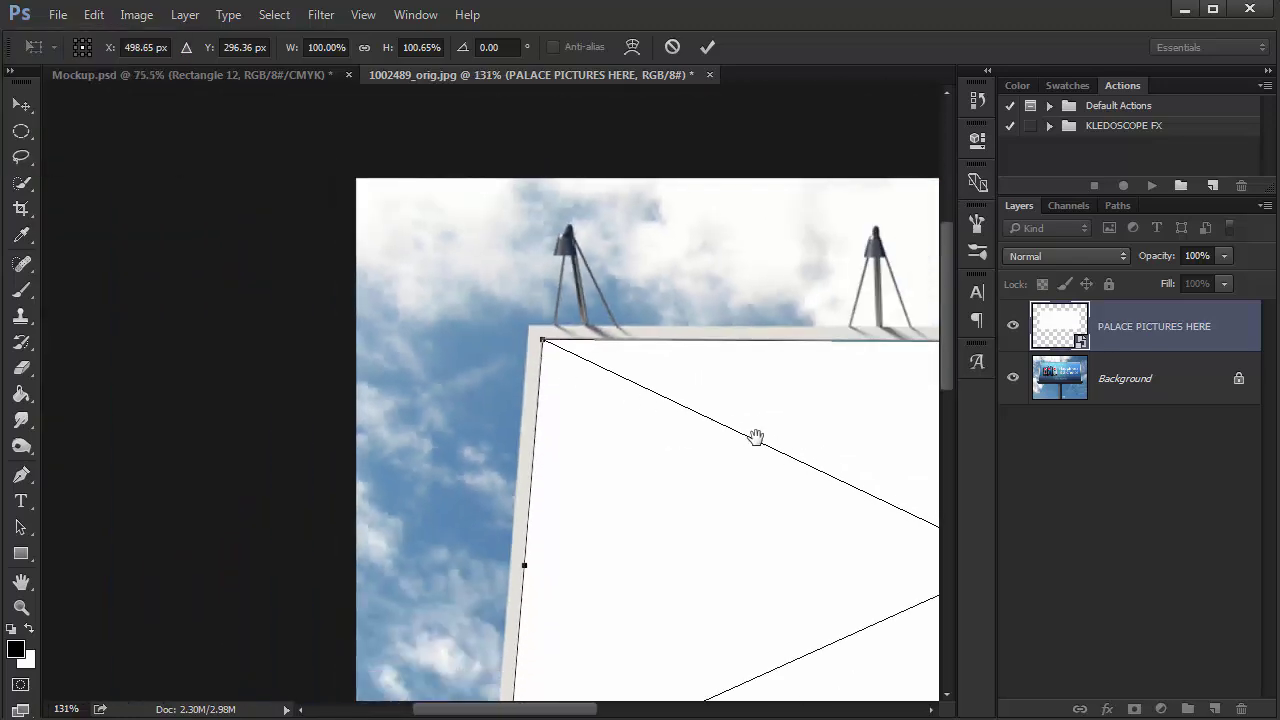
scroll(389, 397, "down", 2)
scroll(337, 357, "down", 1)
scroll(409, 371, "down", 1)
scroll(500, 388, "down", 1)
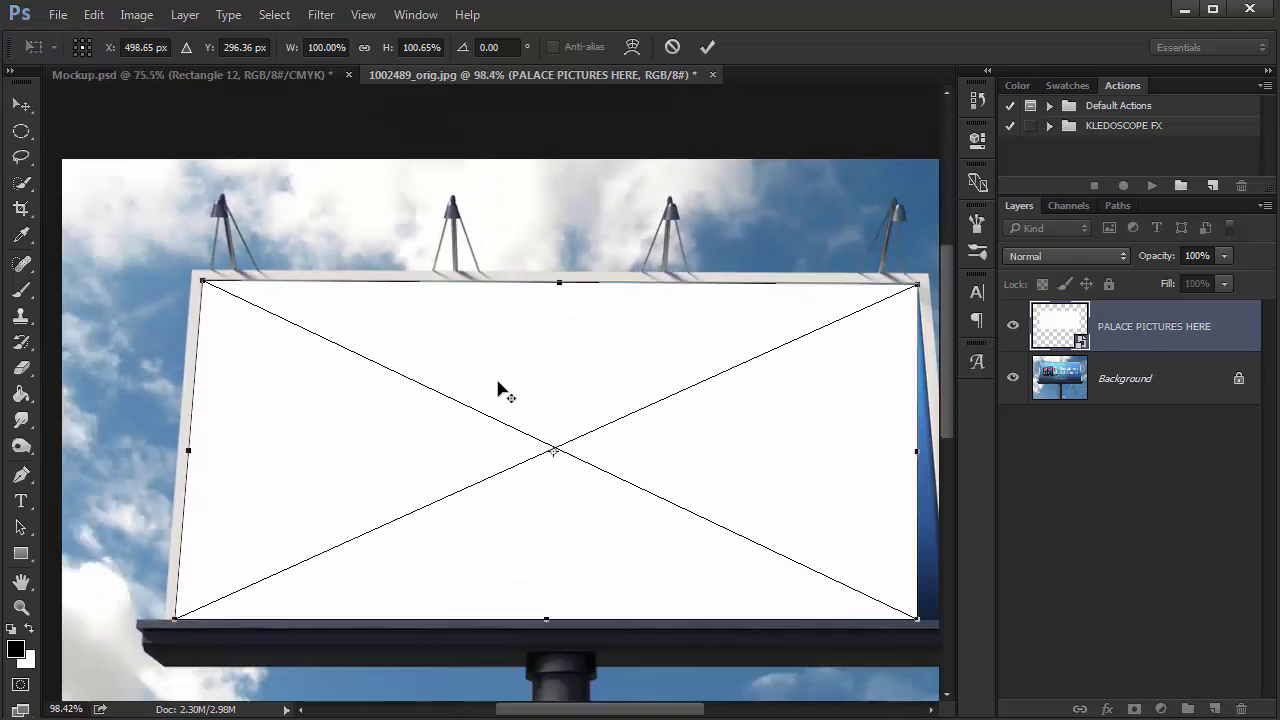
left_click(707, 47)
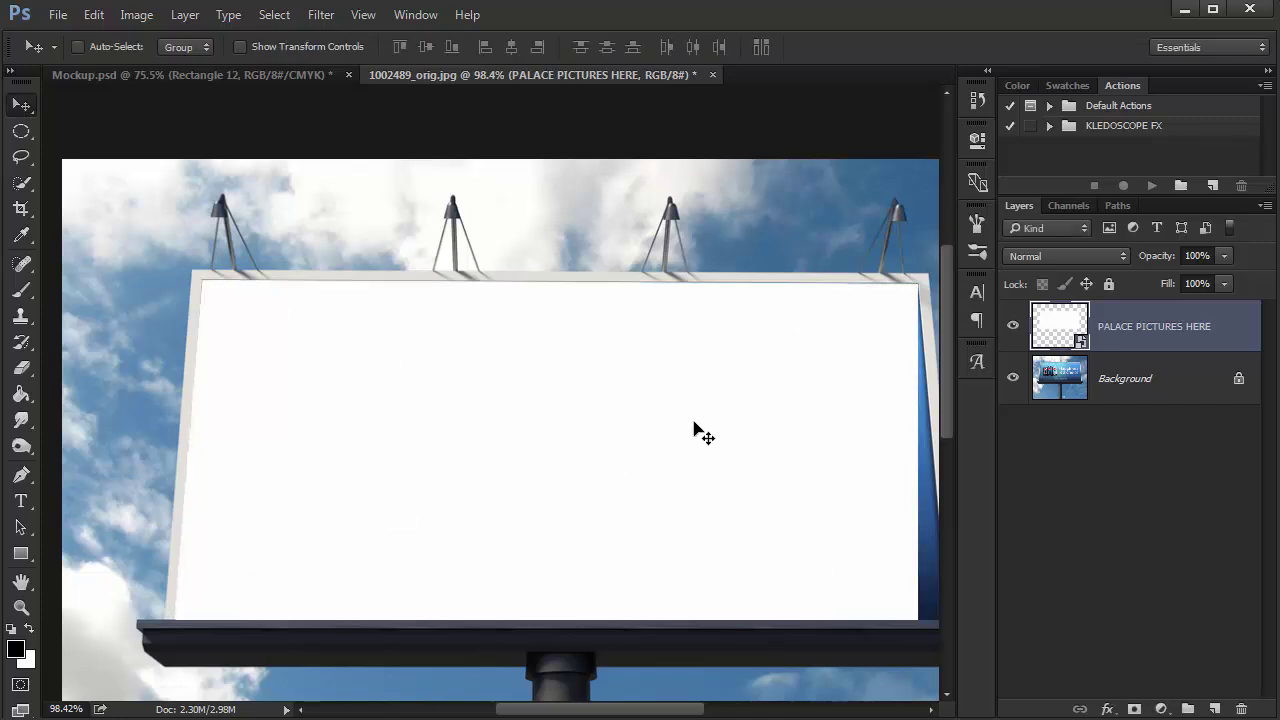
left_click_drag(704, 432, 671, 405)
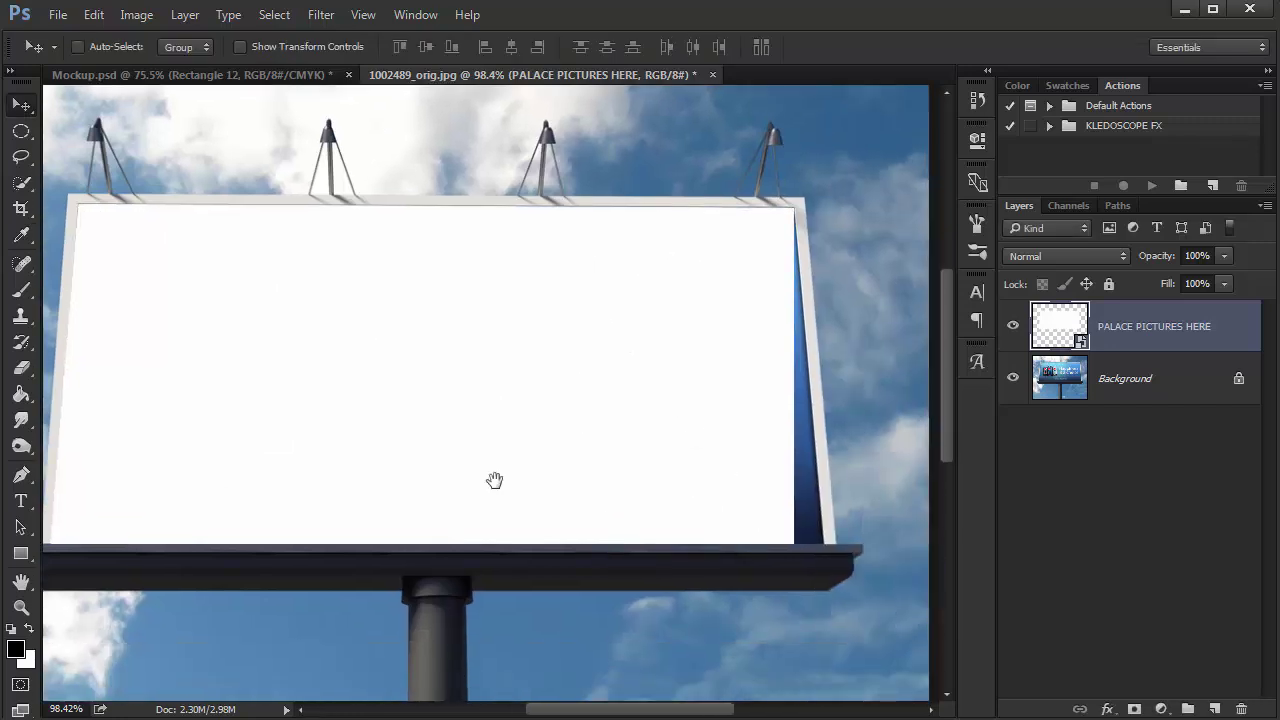
left_click_drag(494, 480, 723, 451)
- Distort the smart object's bottom-left corner onto the billboard's bottom-left corner
key("ctrl+t")
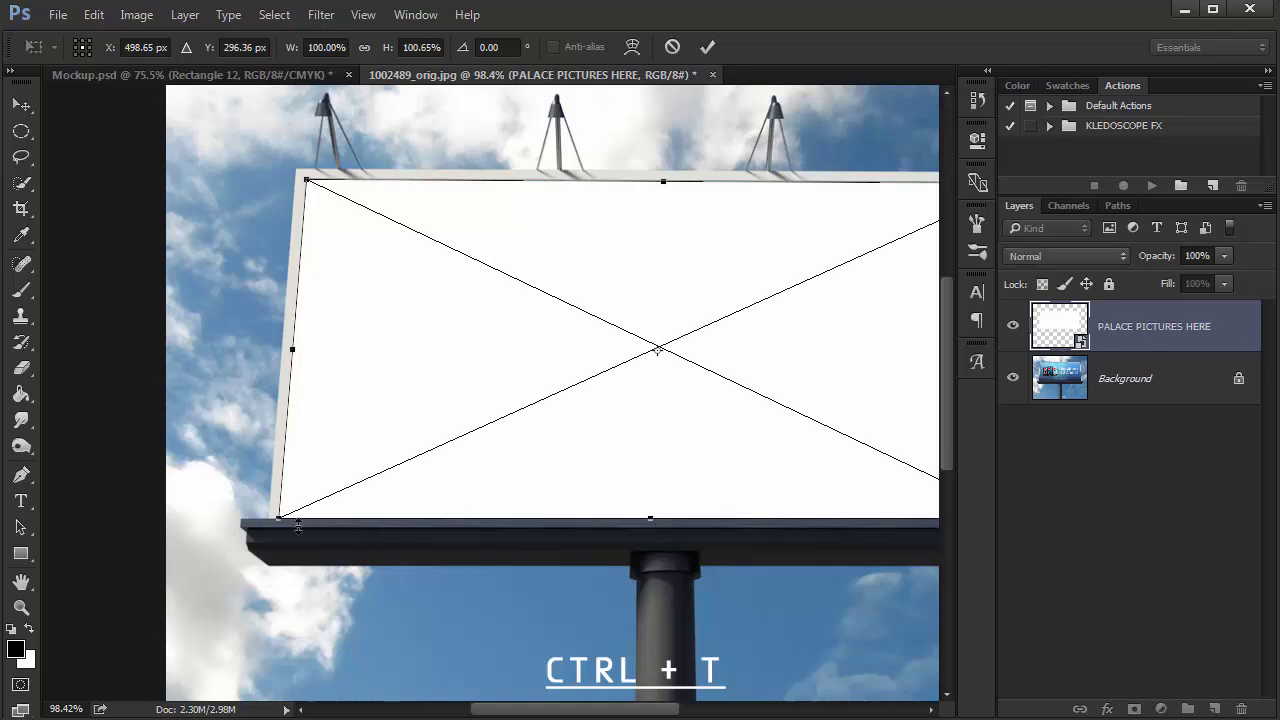
scroll(290, 522, "up", 10)
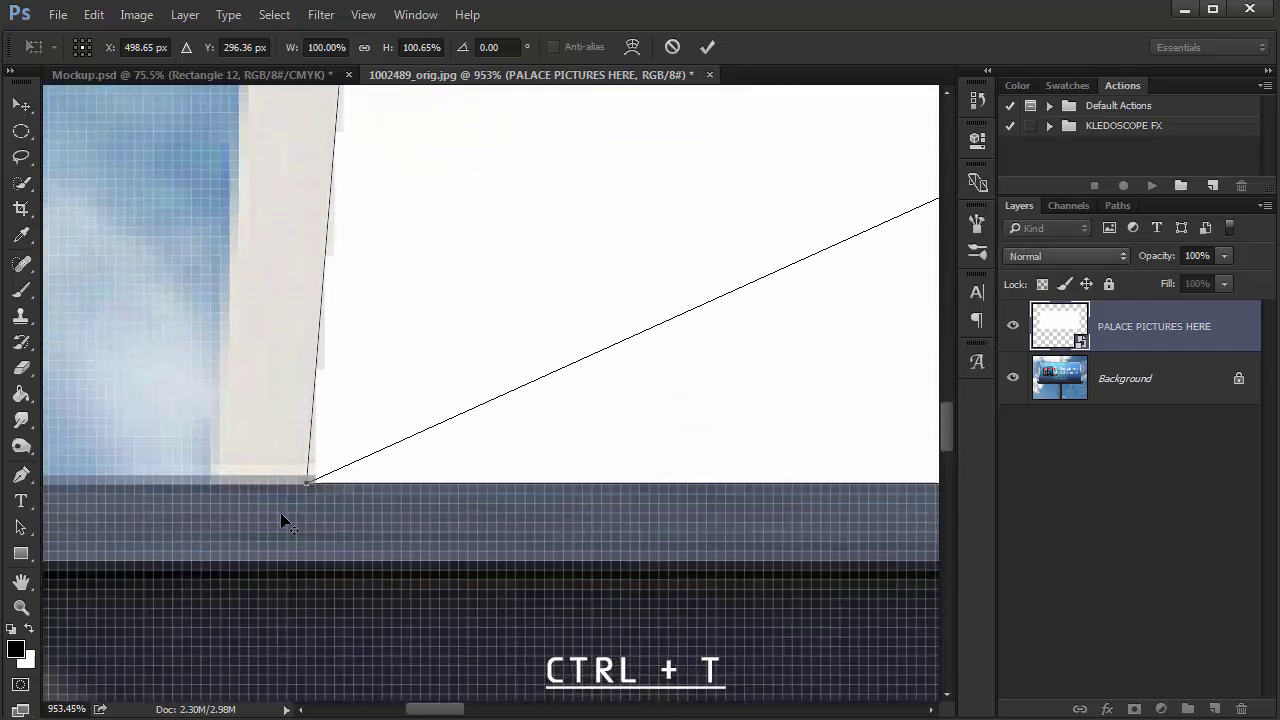
scroll(281, 517, "up", 2)
key("ctrl")
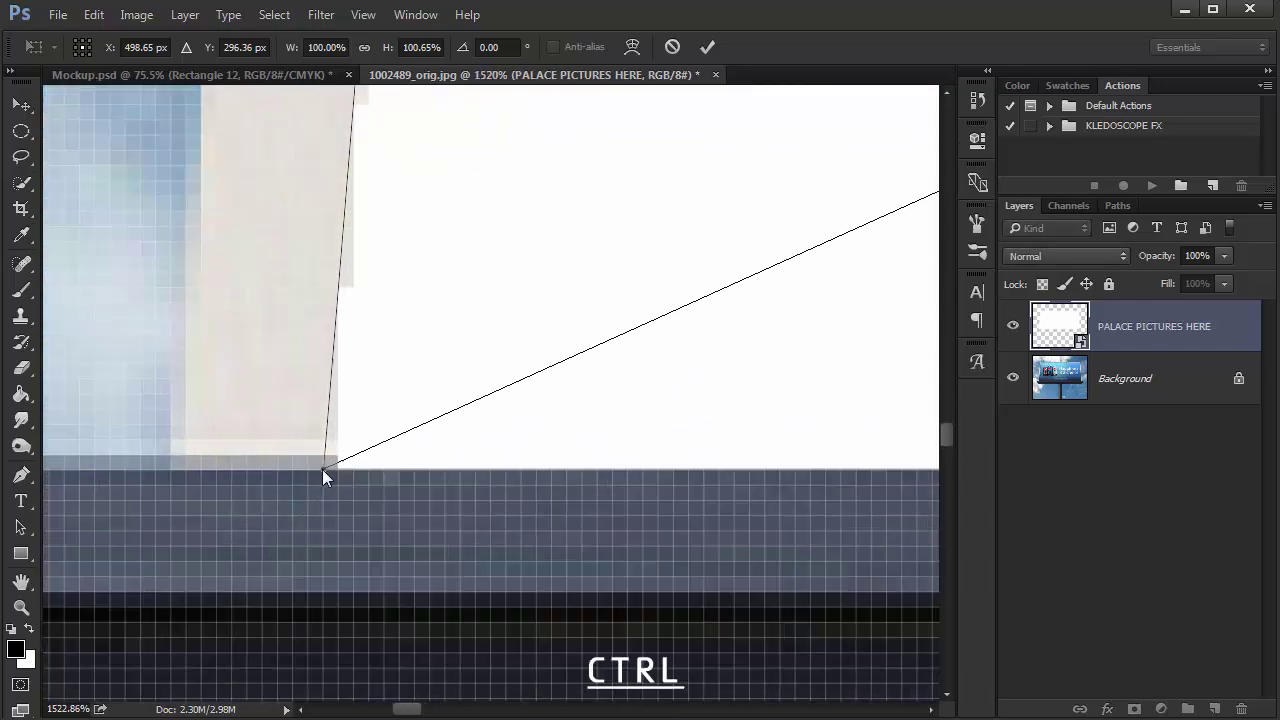
left_click_drag(327, 471, 364, 466)
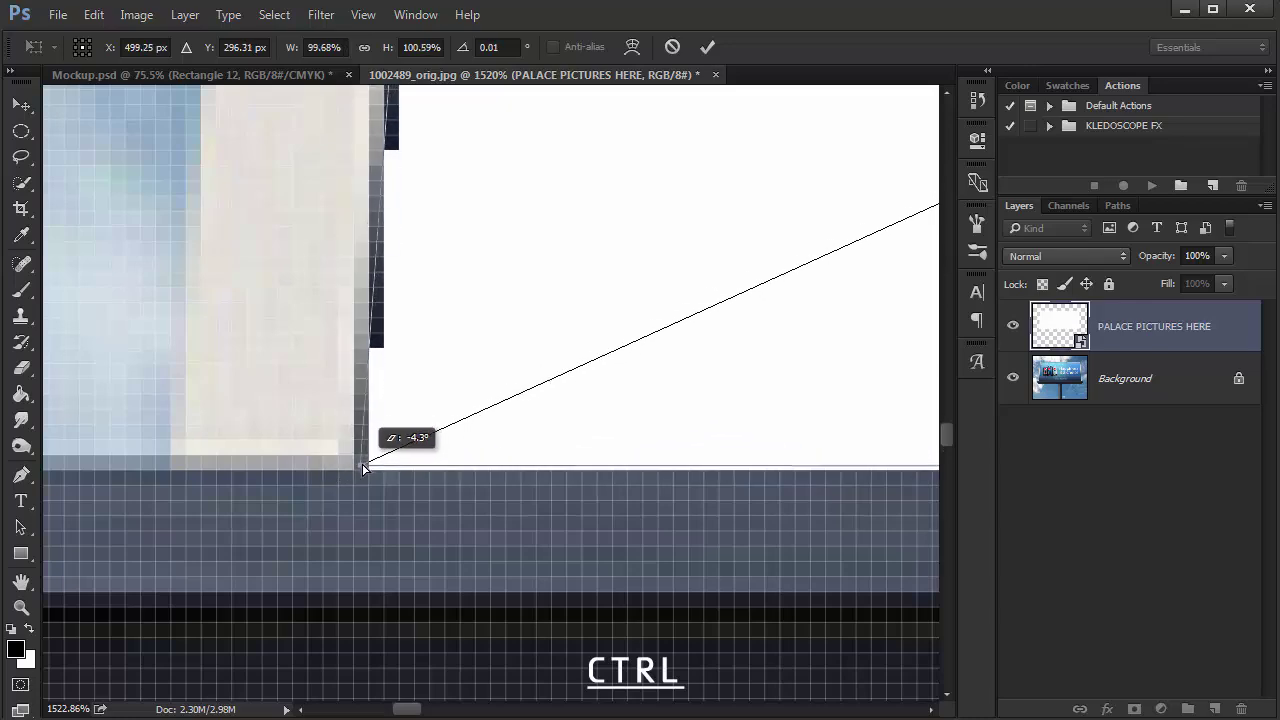
left_click_drag(364, 466, 365, 467)
scroll(384, 488, "down", 2)
scroll(383, 483, "down", 3)
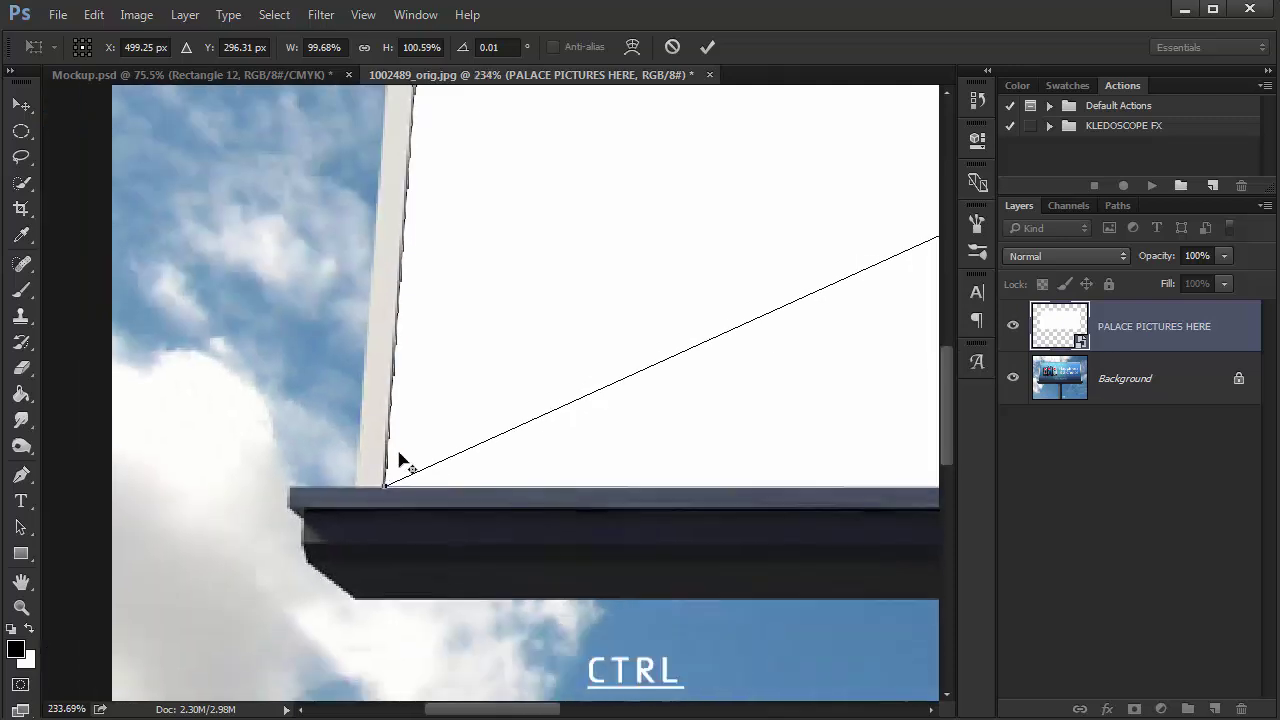
left_click(707, 47)
- Stretch the bottom-right corner onto the billboard frame's lower-right corner and commit
scroll(560, 398, "down", 1)
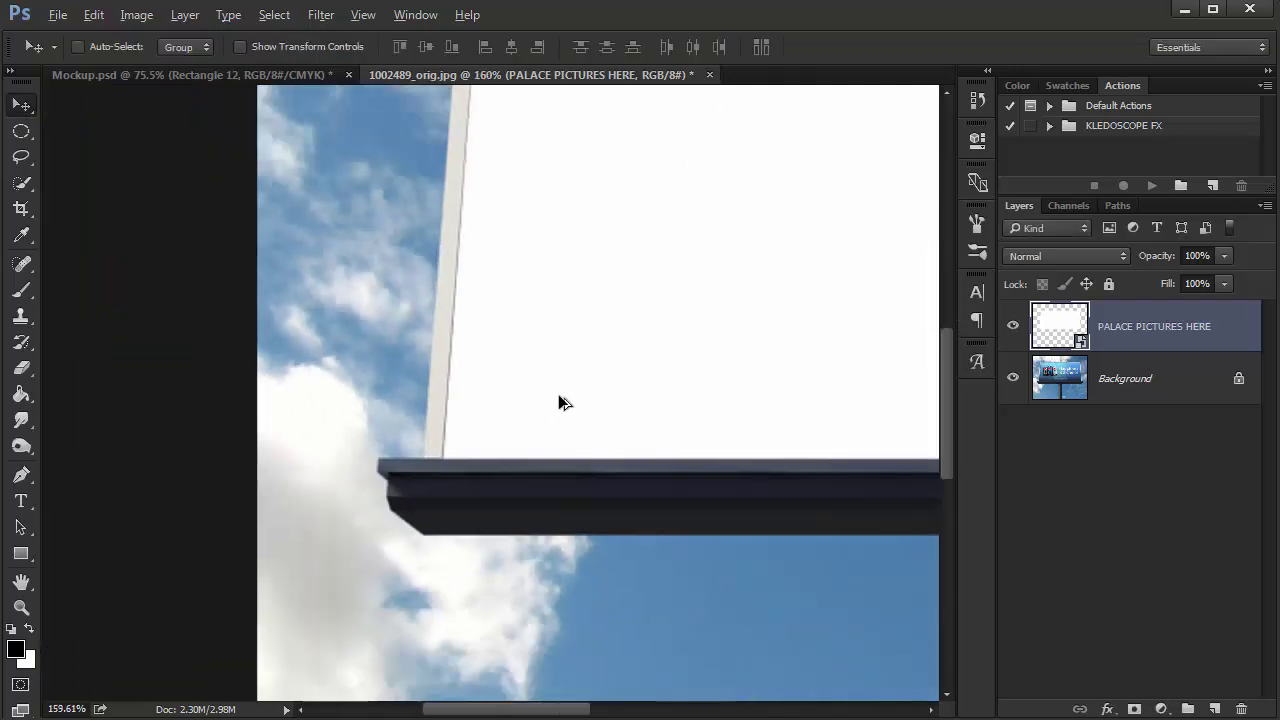
scroll(575, 340, "down", 1)
mouse_move(600, 237)
left_mouse_down()
mouse_move(548, 369)
mouse_move(309, 349)
left_mouse_up()
left_click_drag(616, 357, 466, 357)
left_click_drag(672, 377, 483, 377)
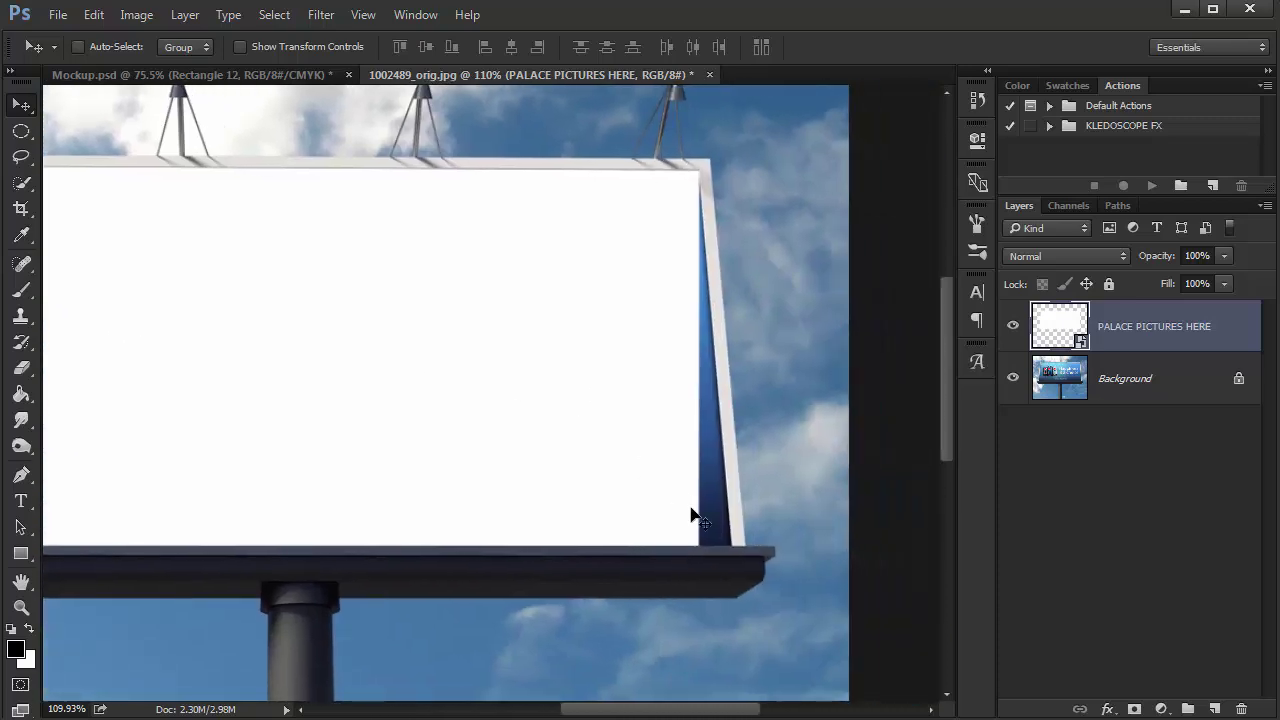
scroll(691, 515, "up", 2)
scroll(705, 530, "up", 1)
left_click_drag(680, 549, 634, 411)
key("ctrl+t")
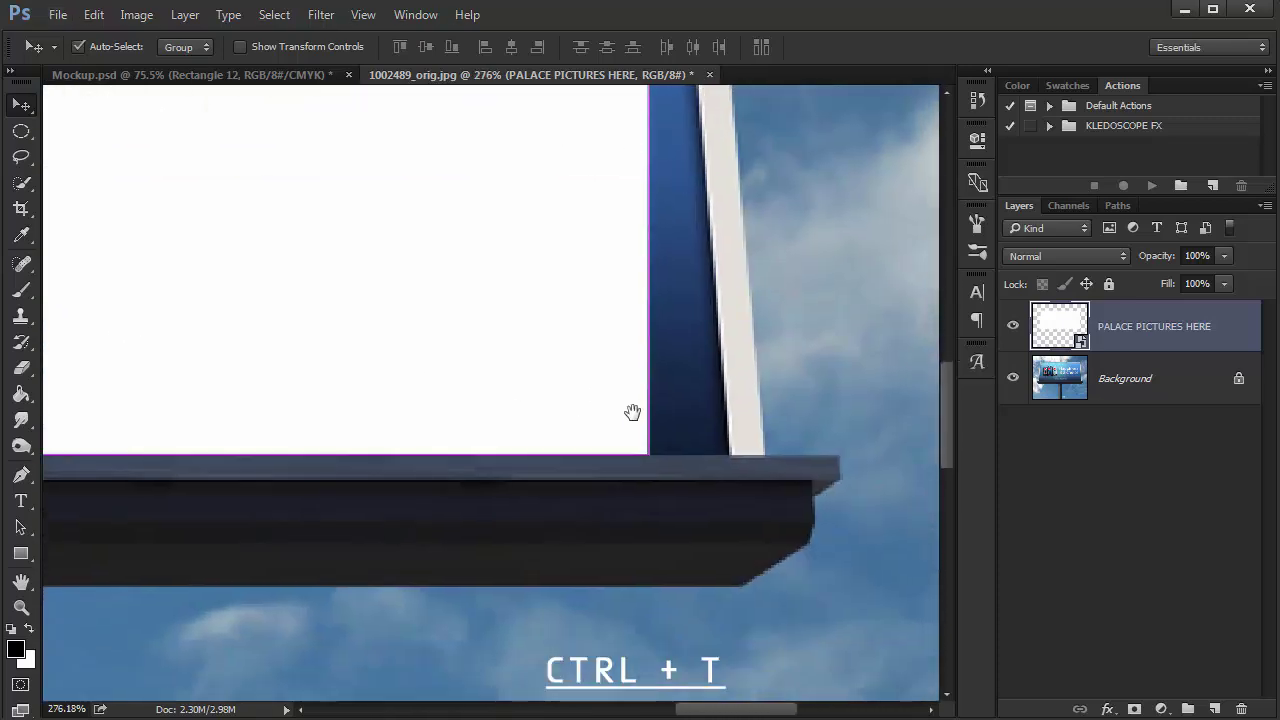
left_click_drag(648, 455, 731, 455)
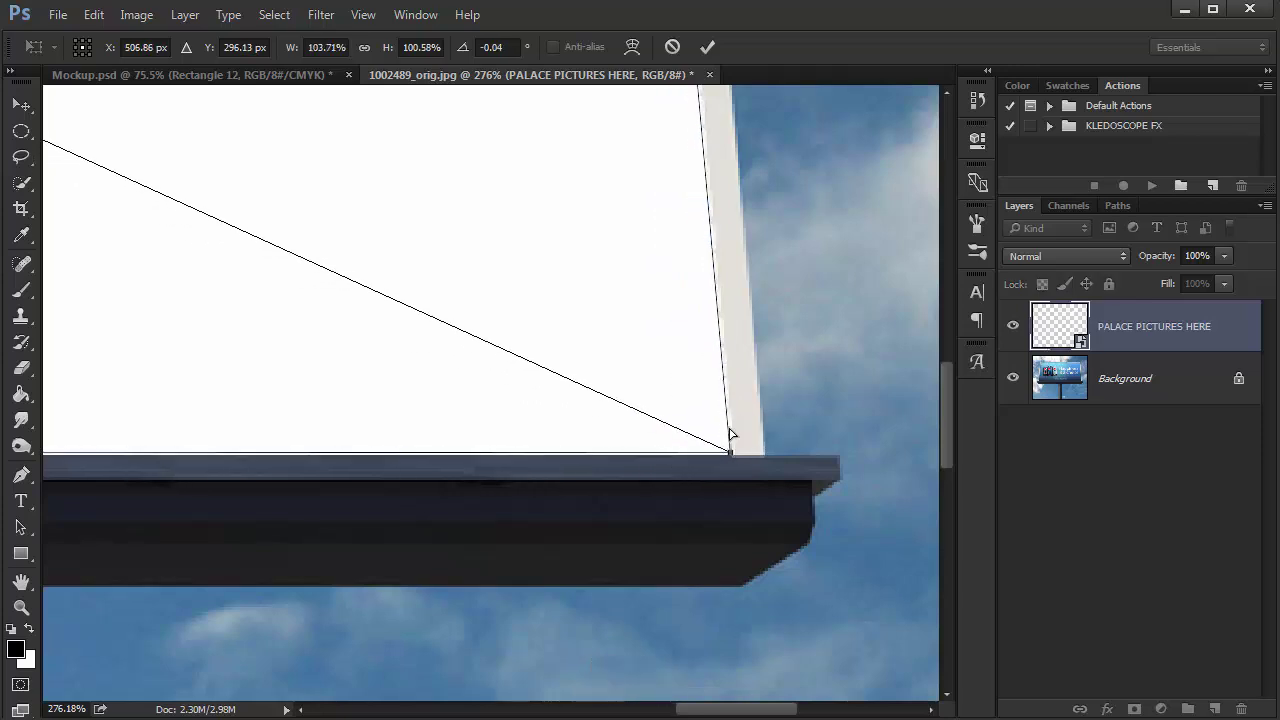
left_click(708, 47)
scroll(720, 375, "down", 6)
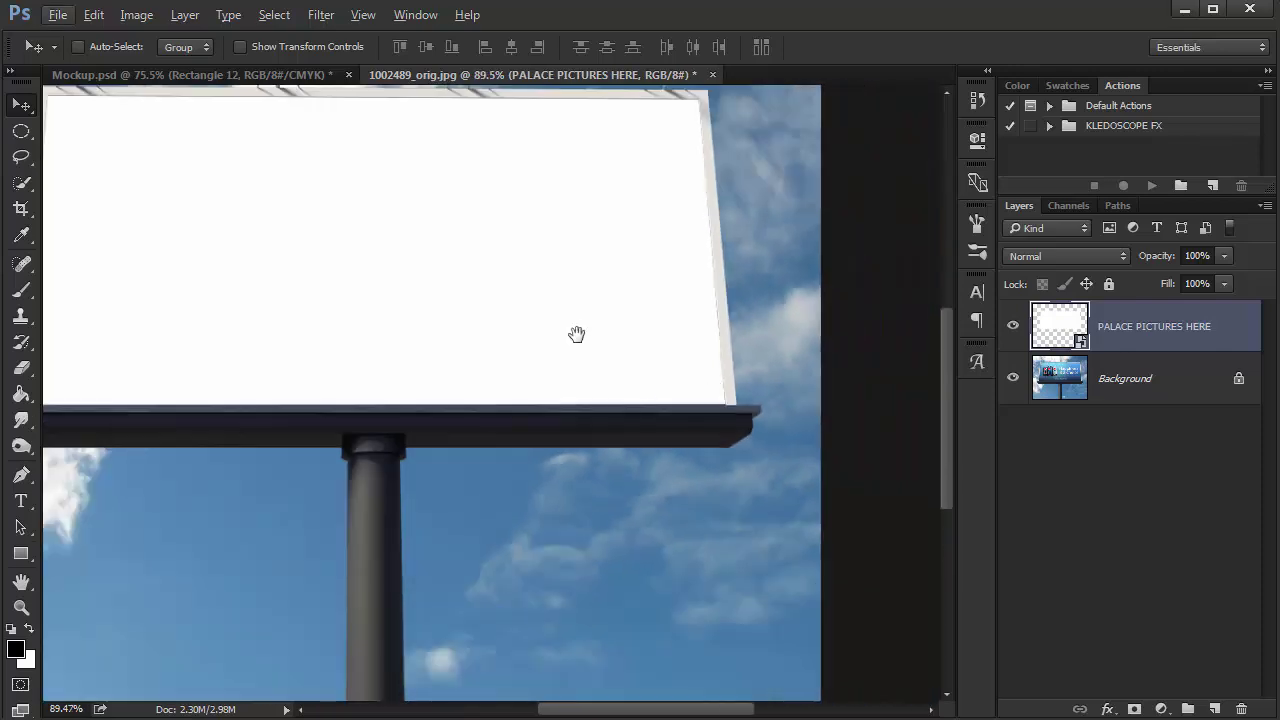
- Place TURTLE.jpg as an embedded image inside the billboard's smart object
left_click_drag(577, 334, 689, 420)
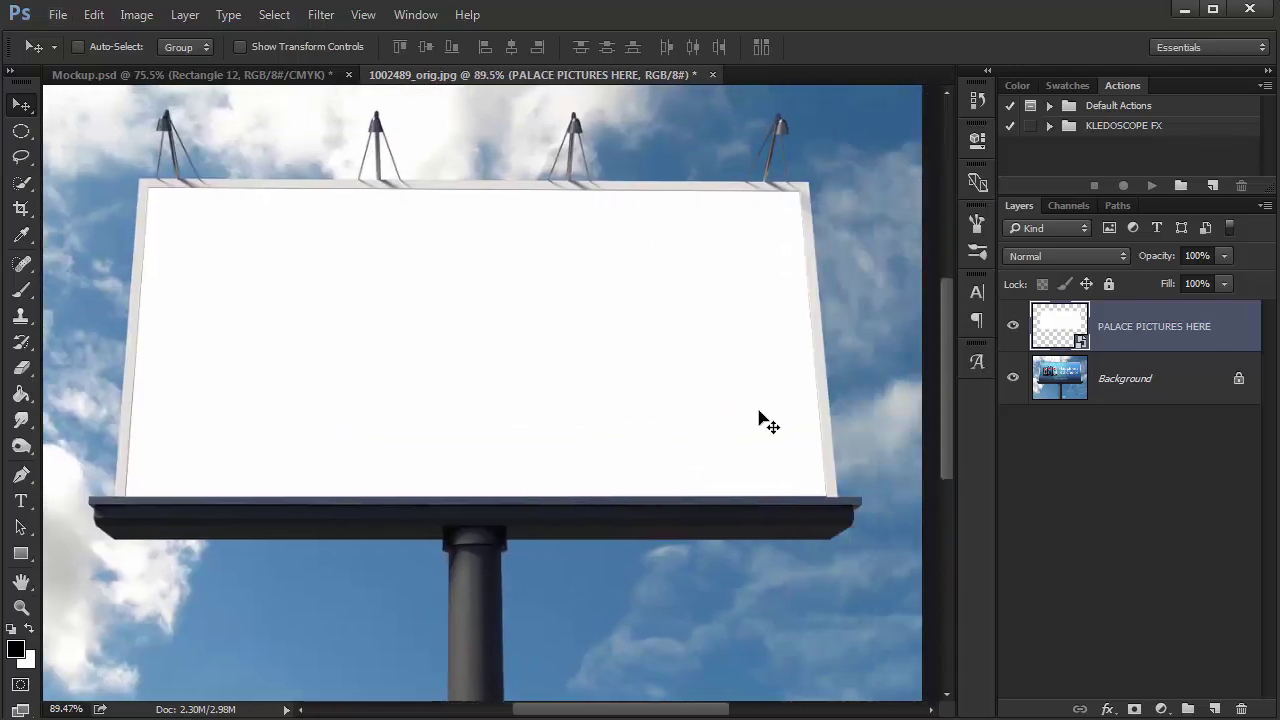
double_click(1046, 336)
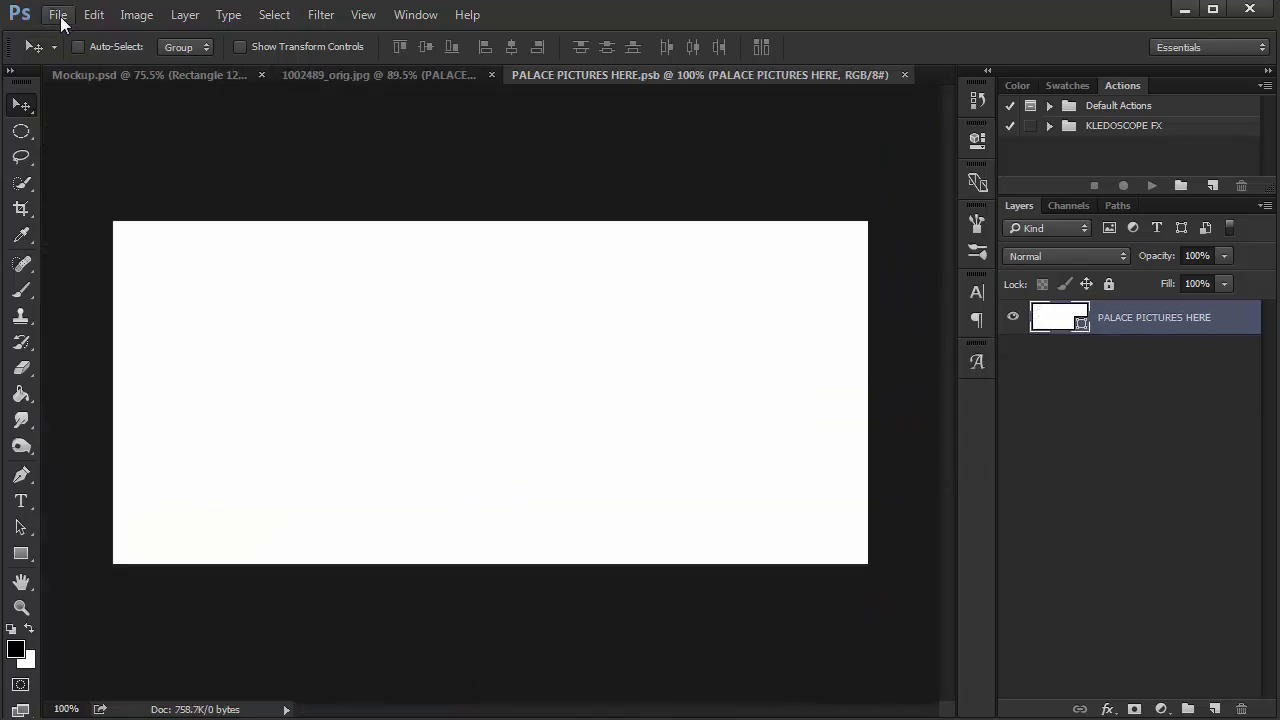
left_click(58, 15)
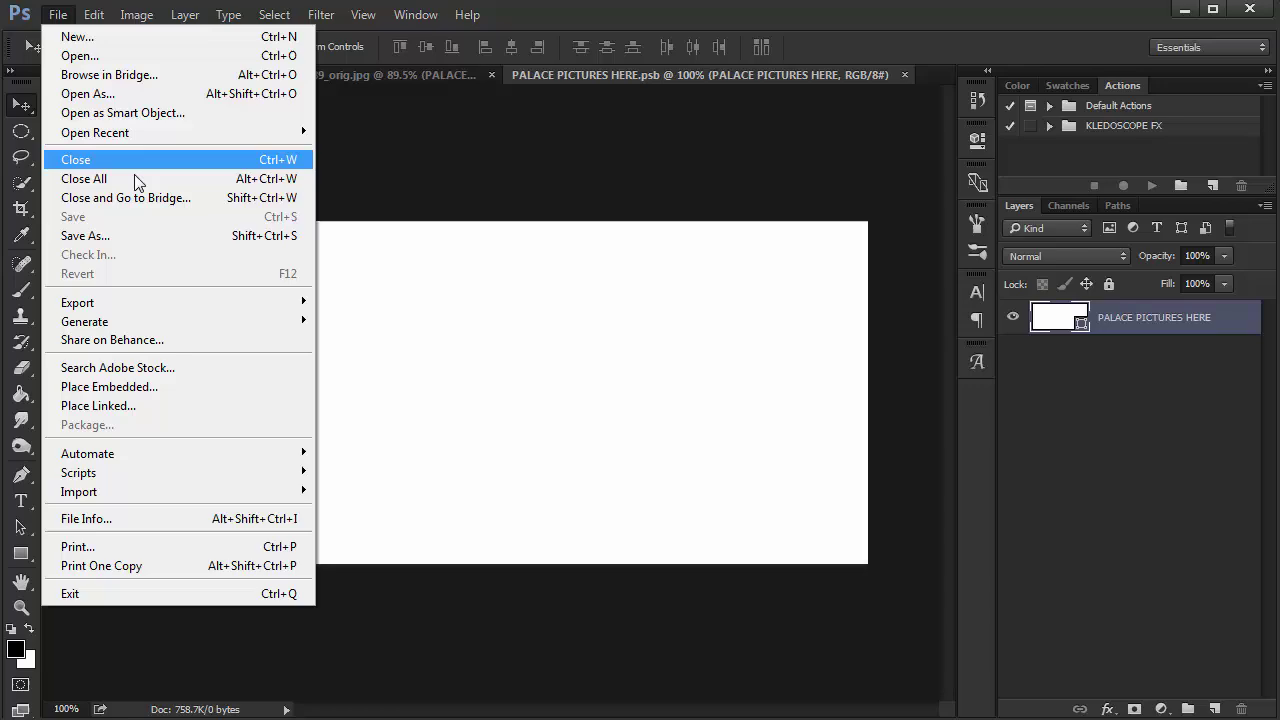
left_click(150, 390)
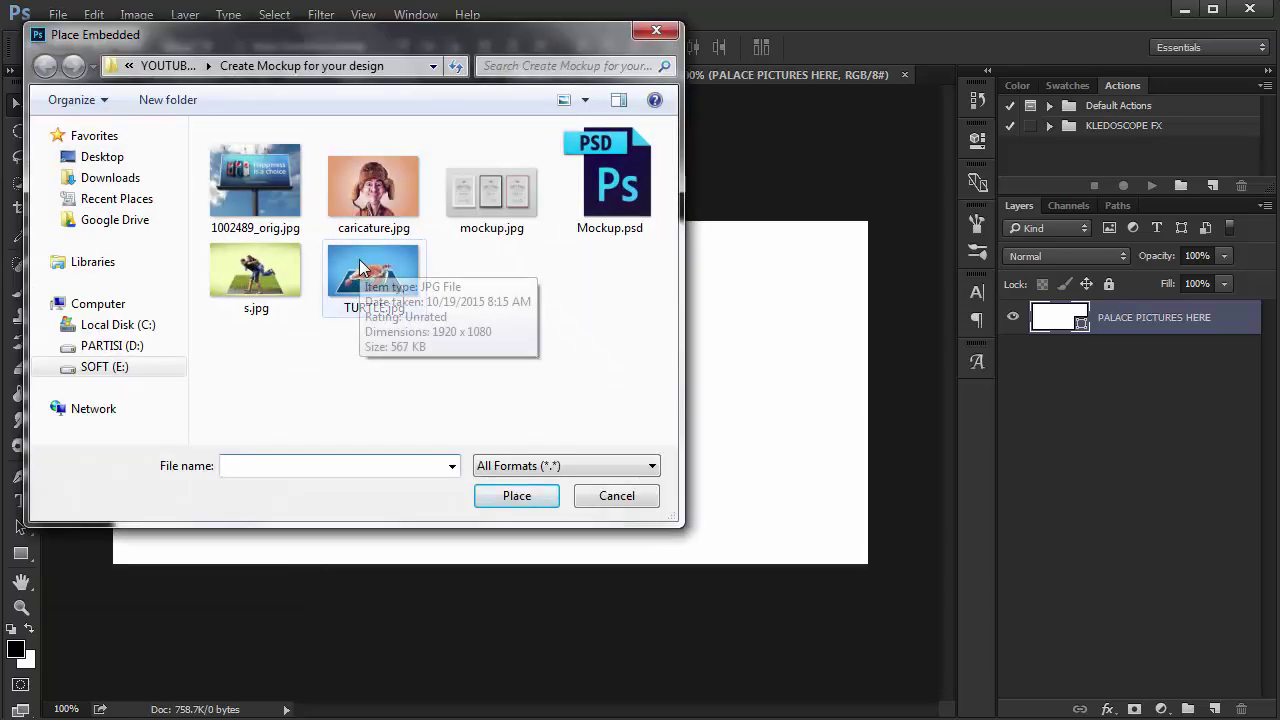
left_click(361, 268)
left_click(489, 500)
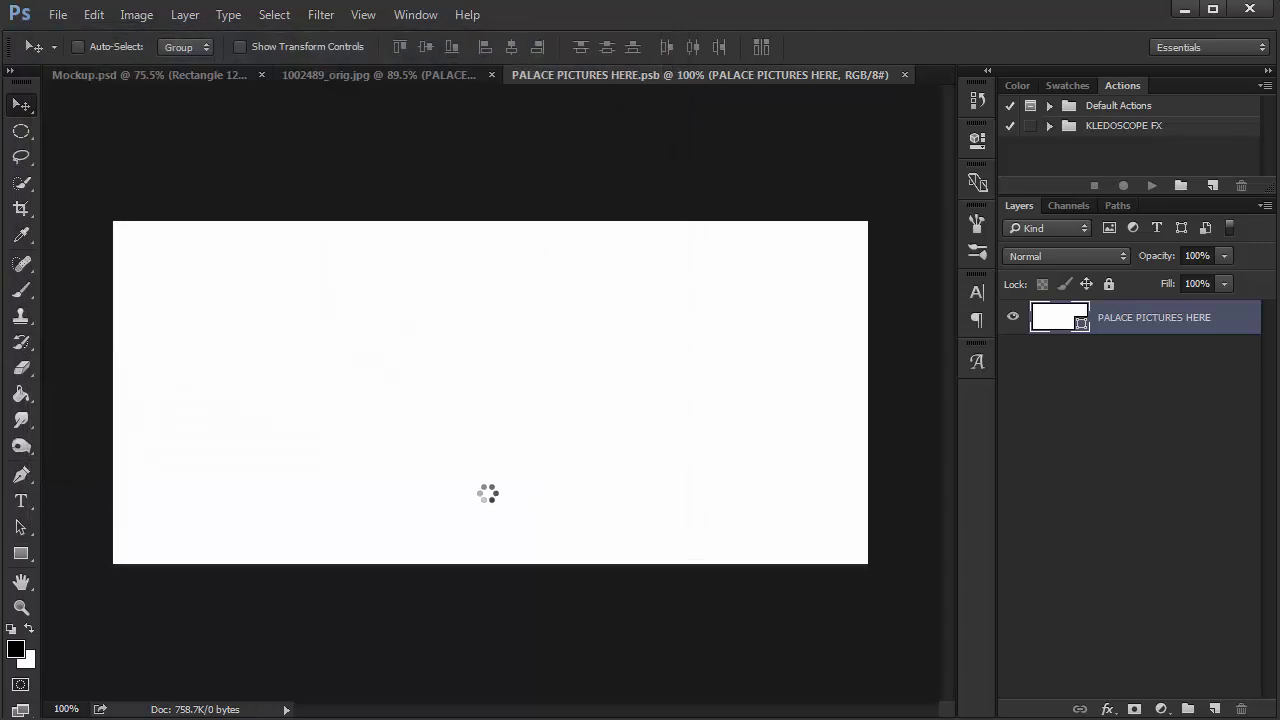
- Enlarge the turtle image, nudge it up three times, and save it back to the billboard
left_click_drag(794, 221, 872, 180)
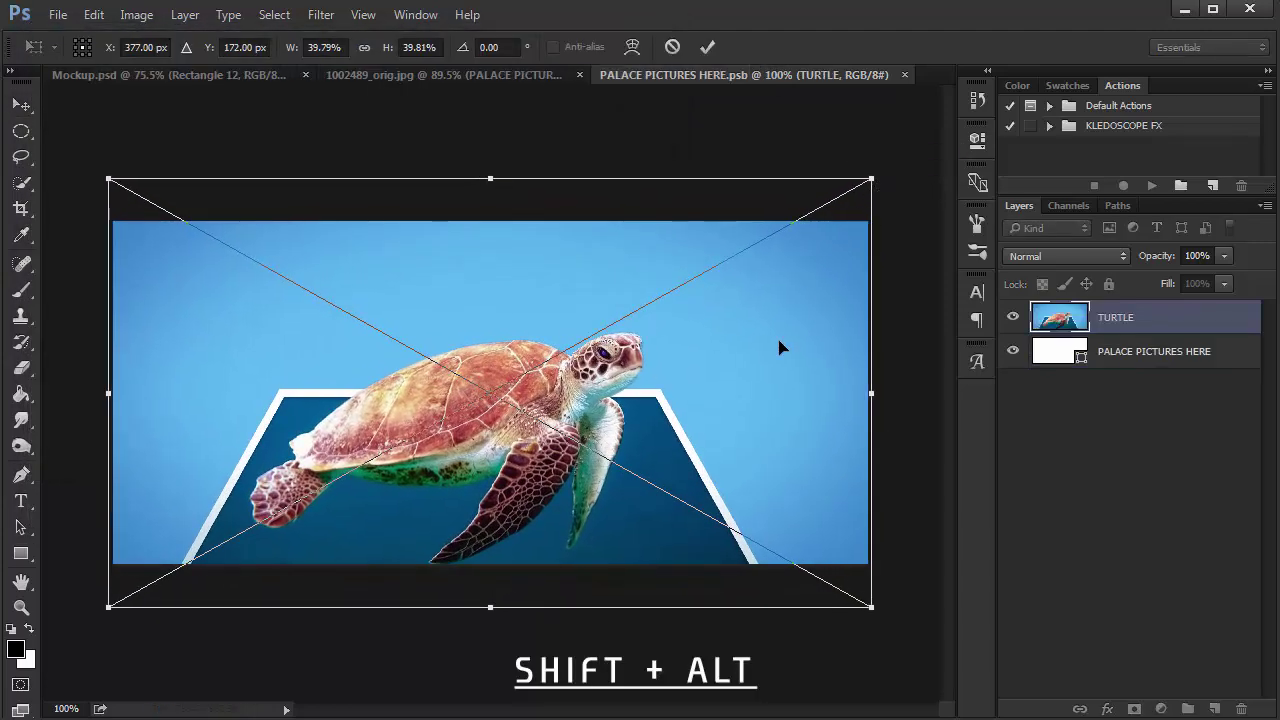
key("Up")
key("Up")
key("Up")
key("Up")
key("Up")
key("Up")
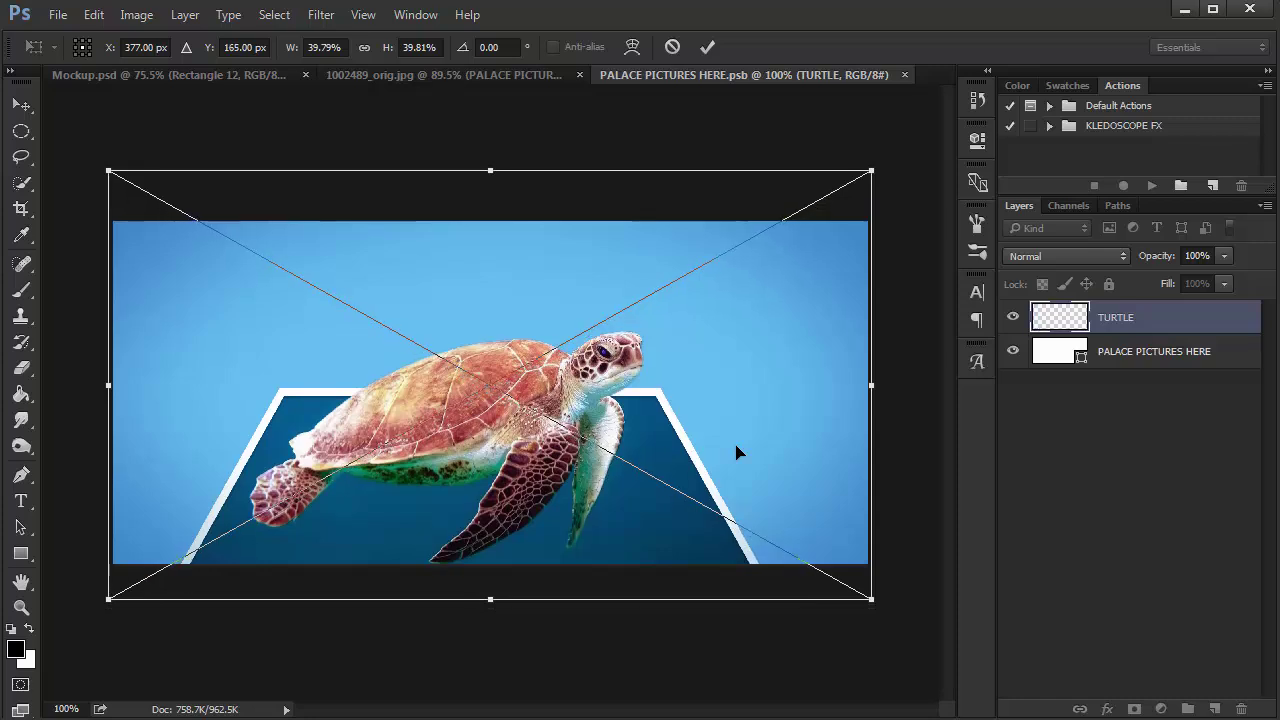
key("Up")
key("Up")
key("Up")
key("Up")
key("Up")
key("Up")
key("Up")
key("Up")
key("Up")
key("Up")
key("Up")
key("Up")
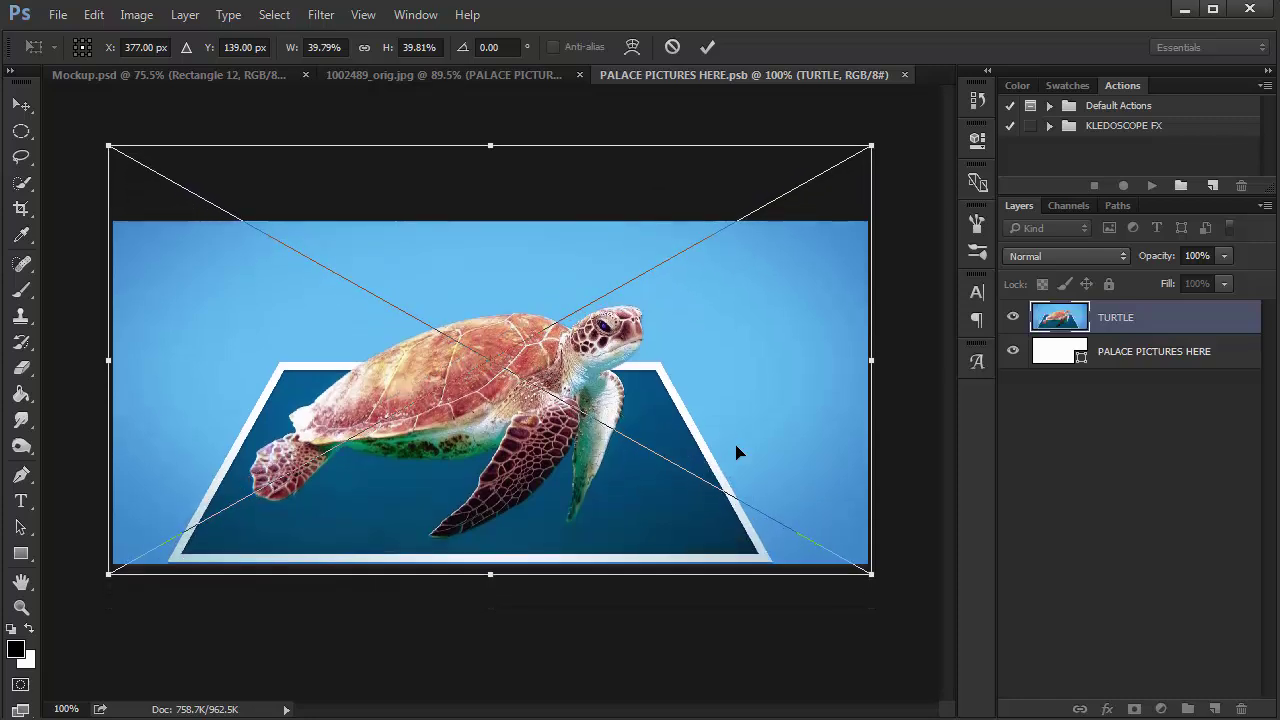
key("Up")
key("Up")
key("Up")
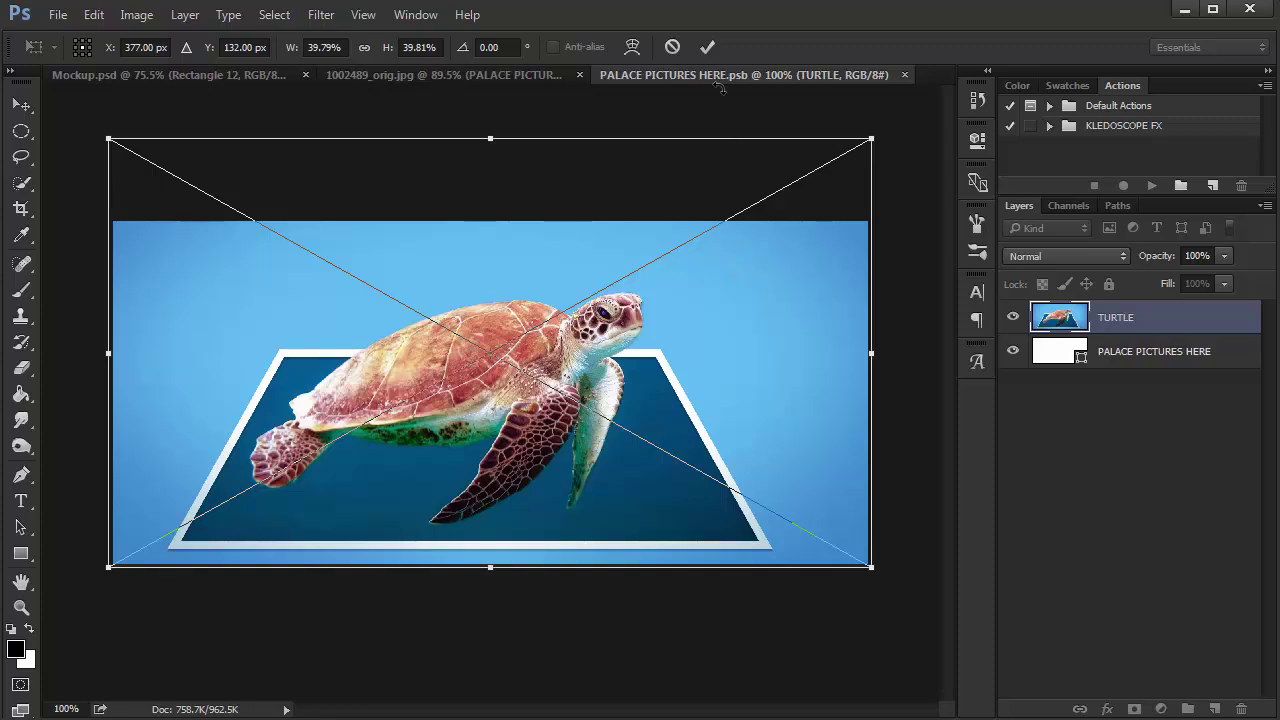
left_click(705, 47)
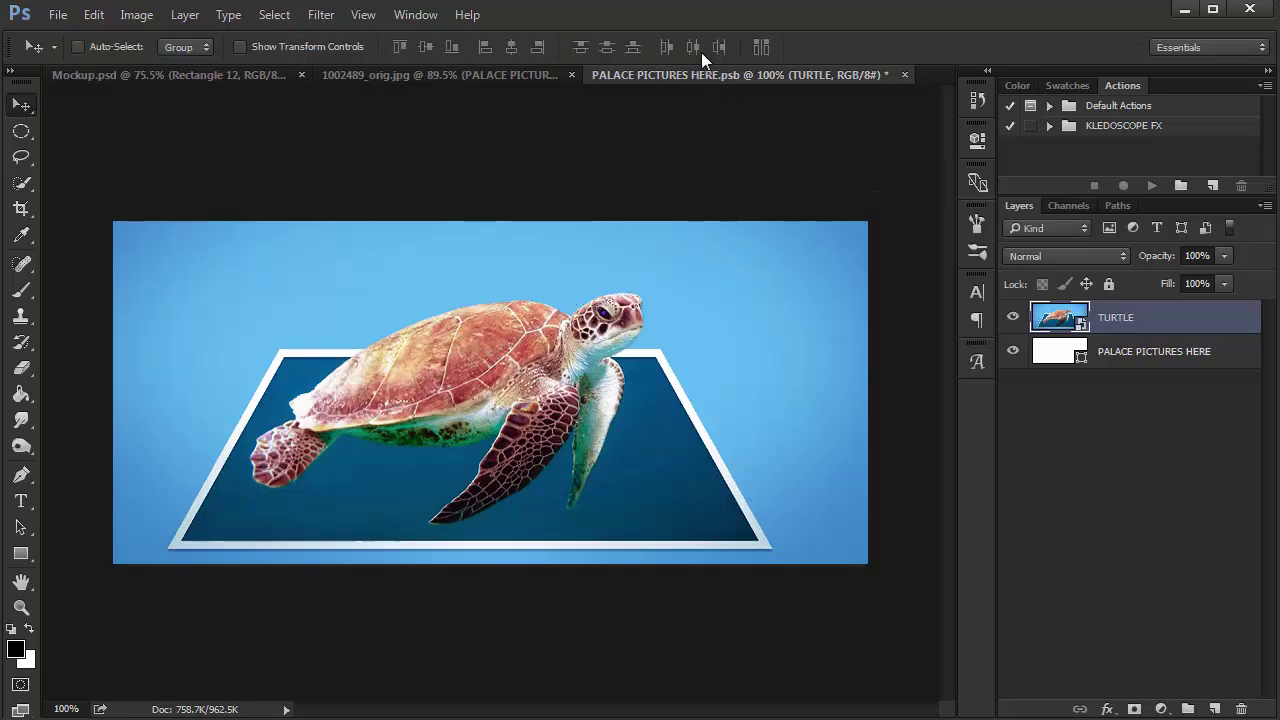
left_click(903, 75)
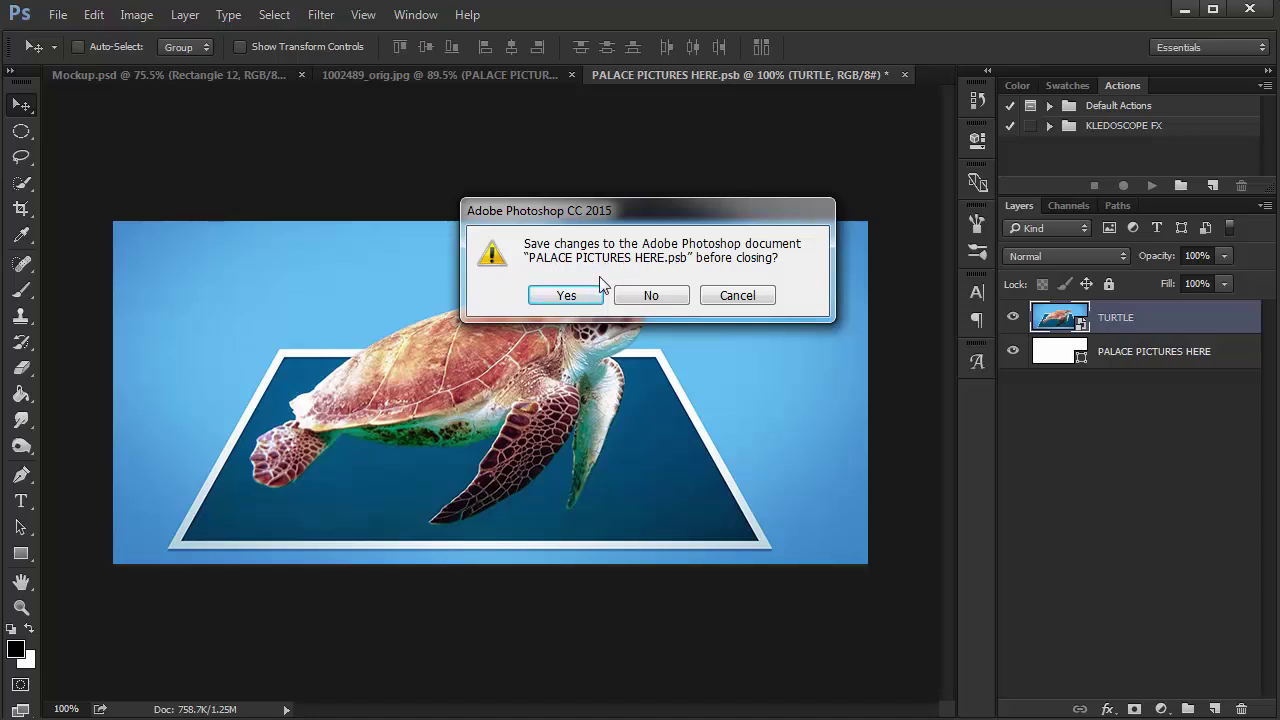
left_click(568, 296)
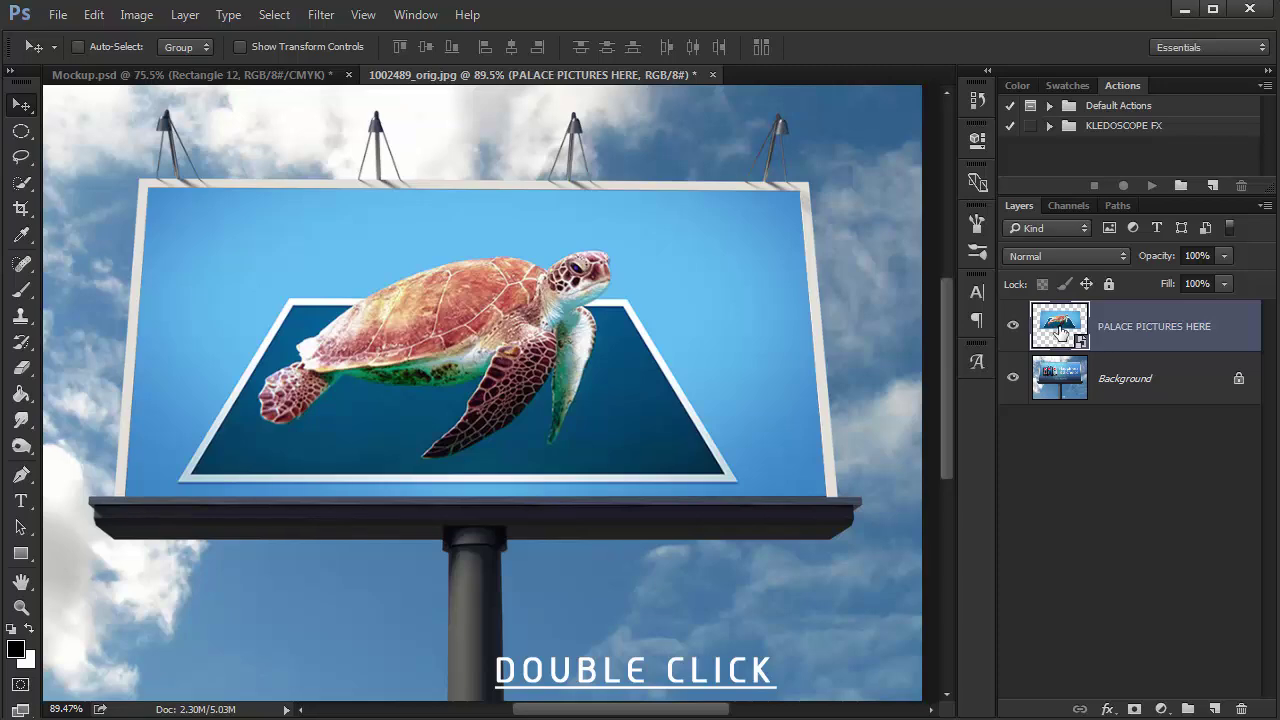
- Place caricature.jpg as an embedded image in the billboard's smart object
double_click(1060, 330)
left_click(58, 14)
mouse_move(88, 453)
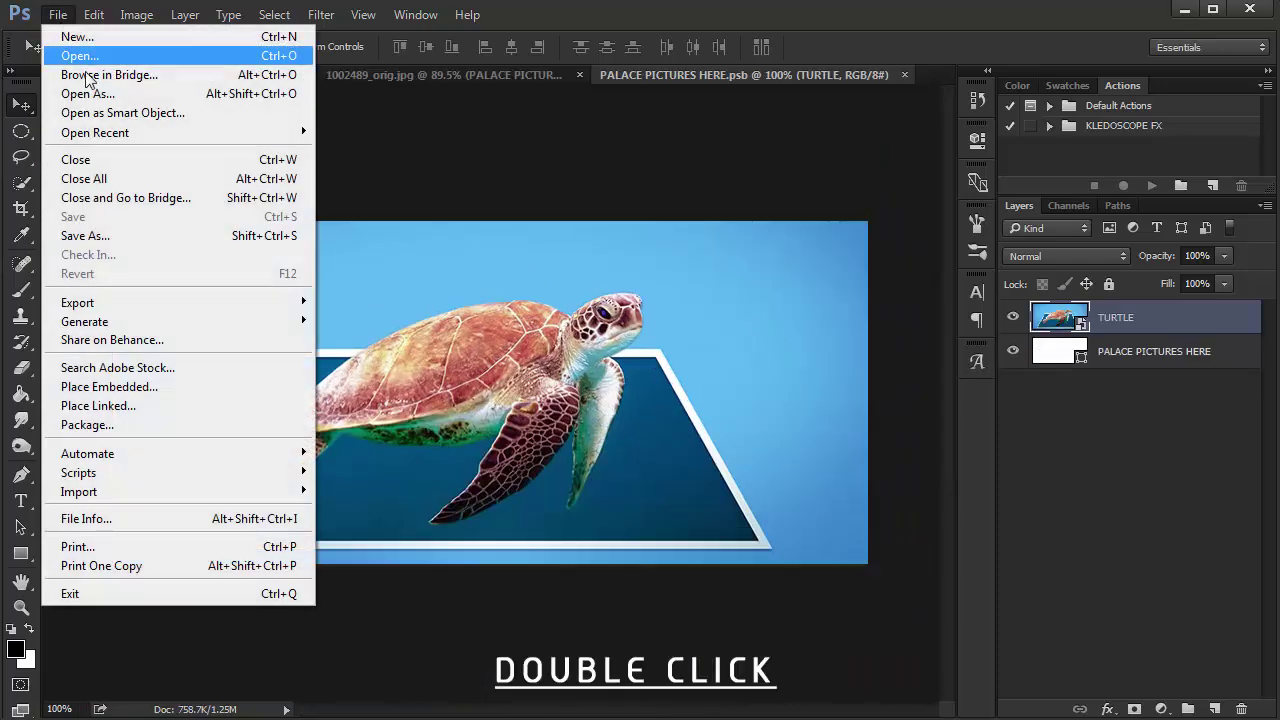
left_click(148, 388)
left_click(263, 290)
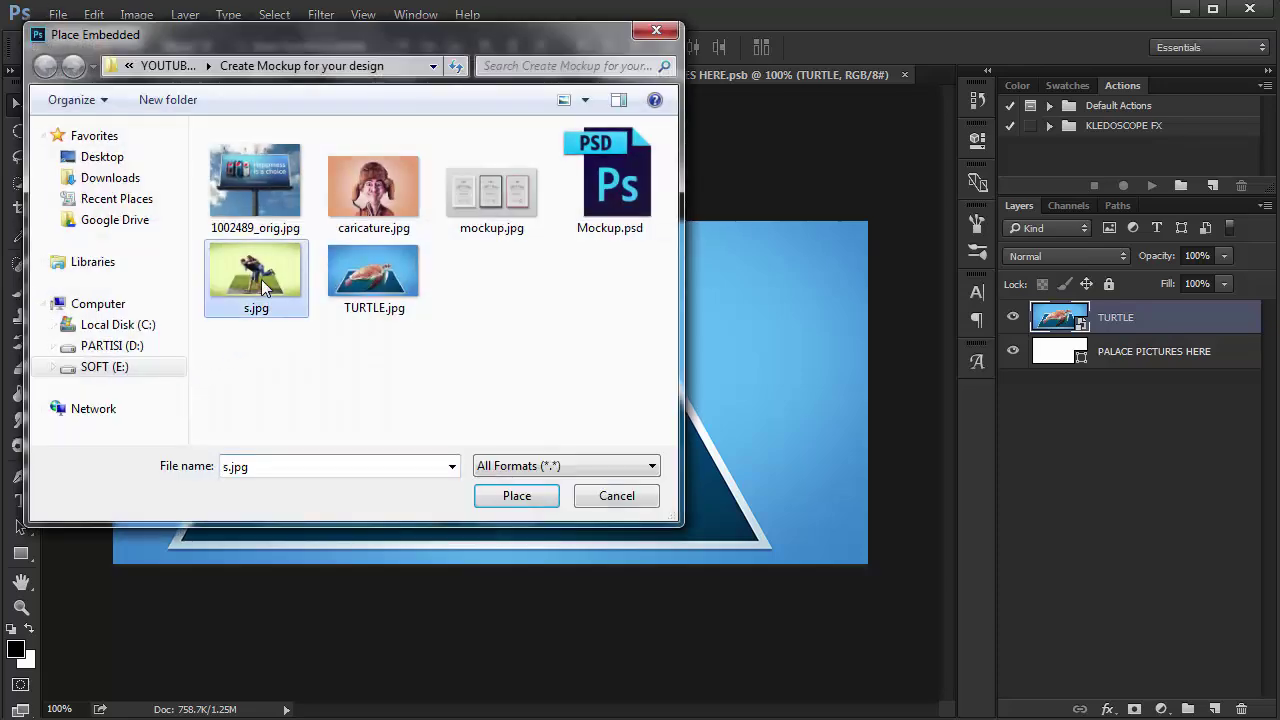
left_click(376, 201)
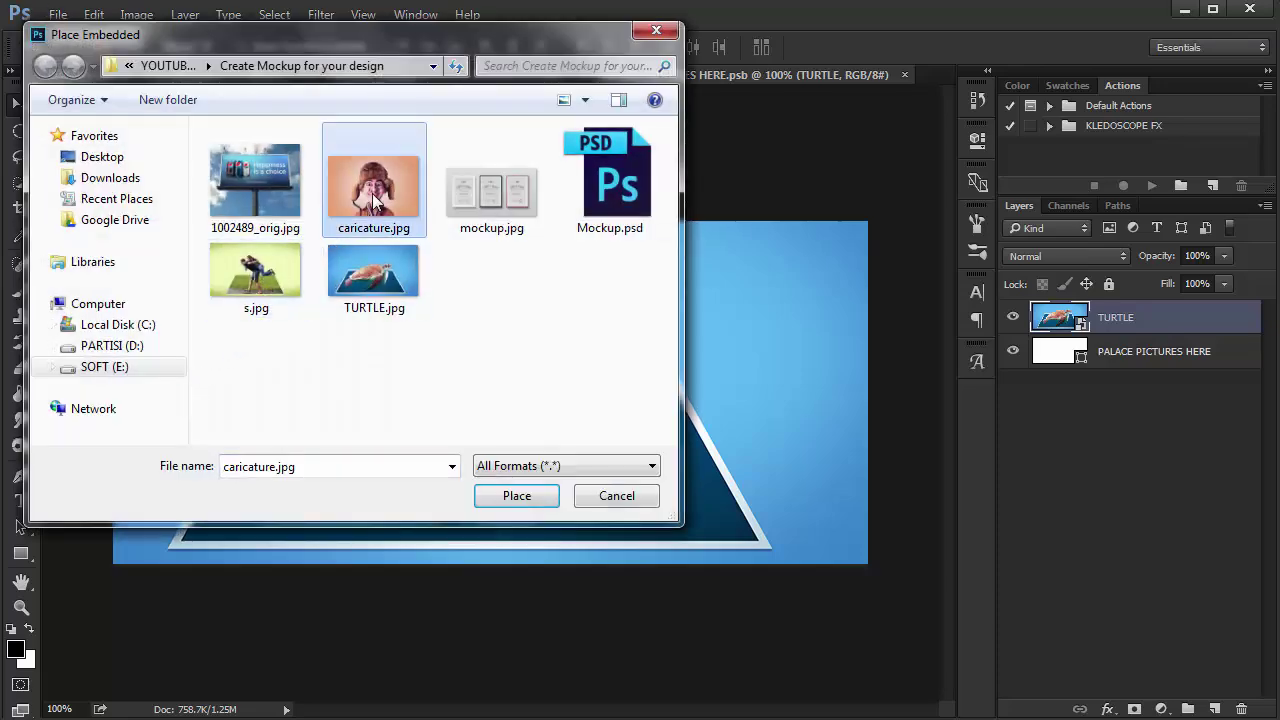
left_click(517, 495)
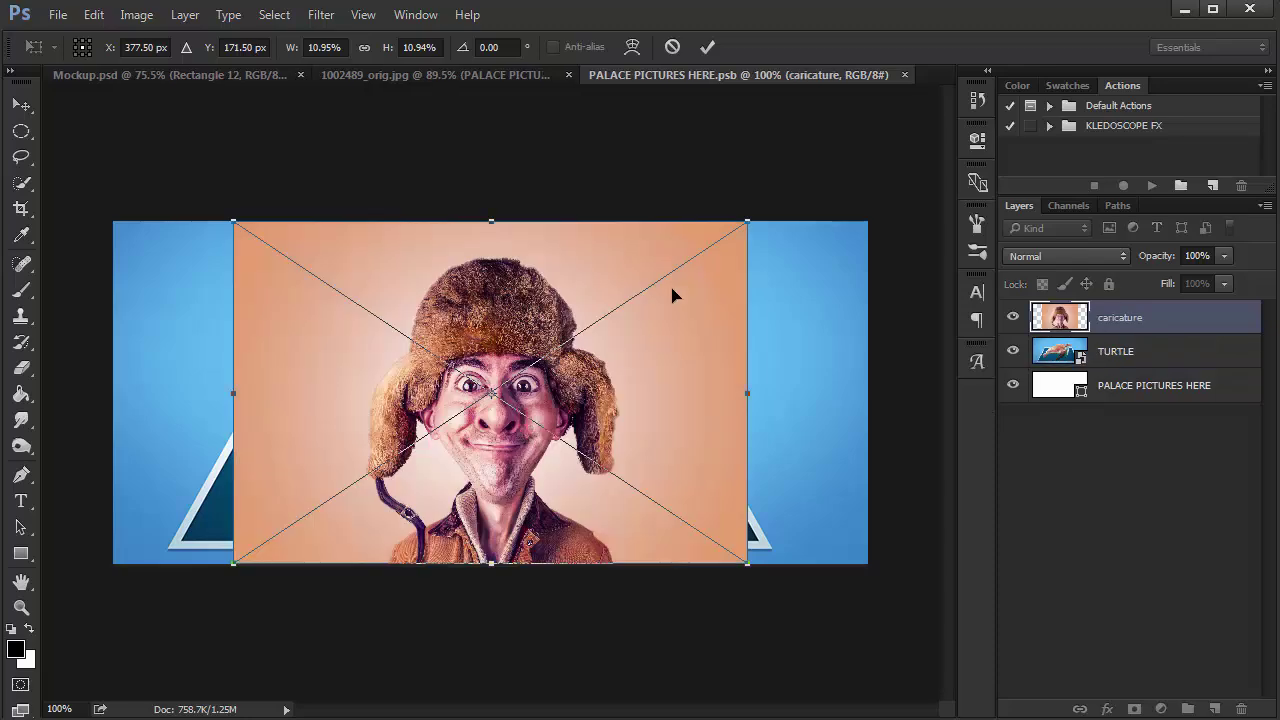
- Enlarge the caricature to fill the canvas and save it back to the billboard
left_click_drag(748, 224, 888, 158)
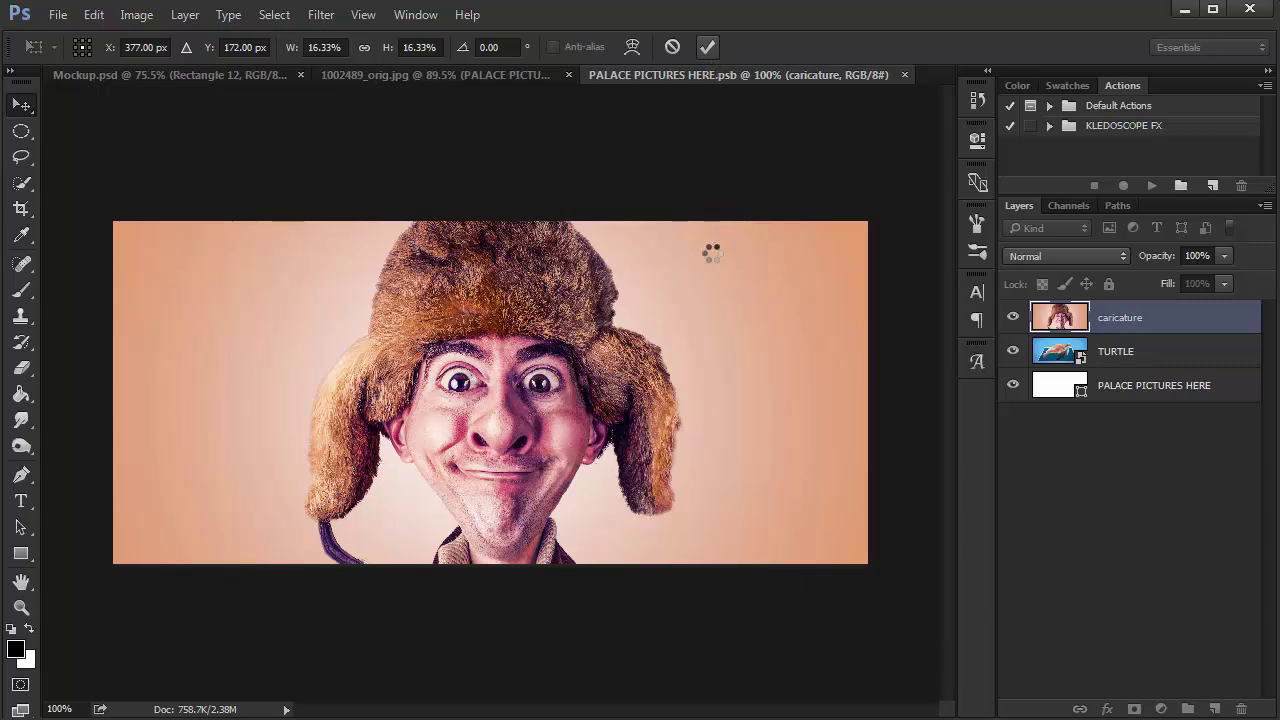
left_click(904, 75)
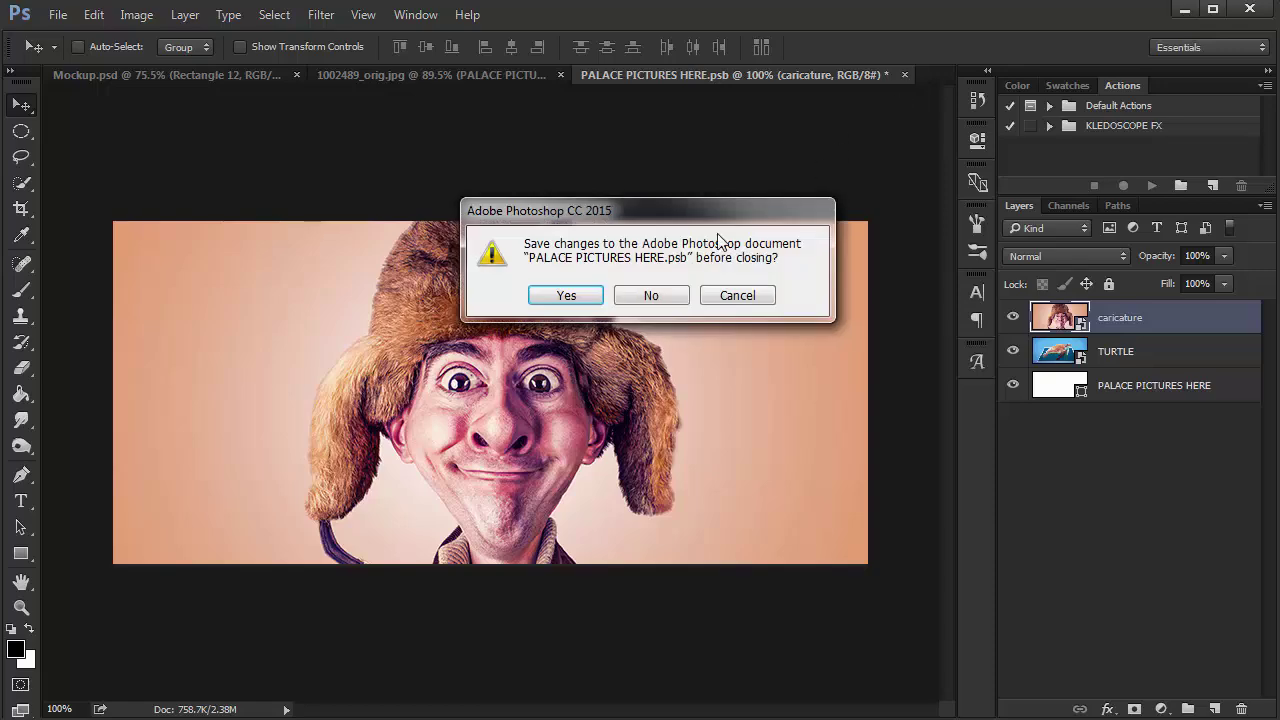
left_click(566, 295)
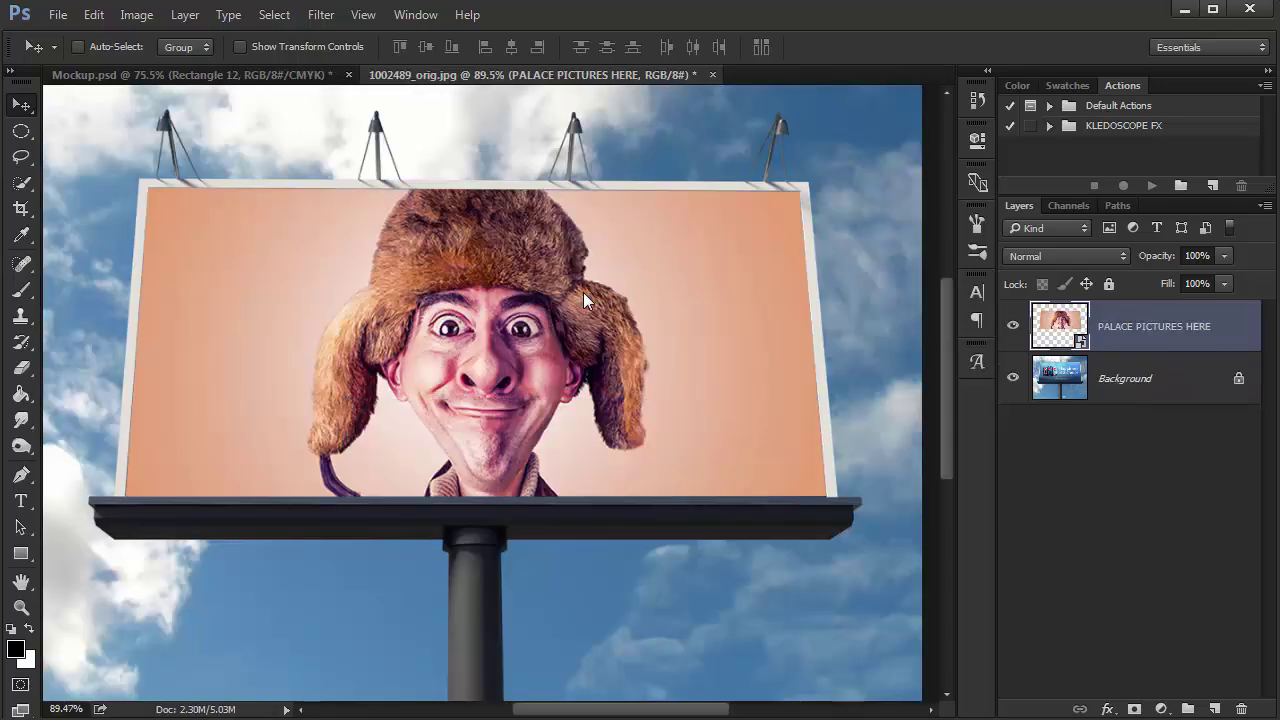
- Hide the caricature layer in the smart object and select the TURTLE layer
double_click(1060, 338)
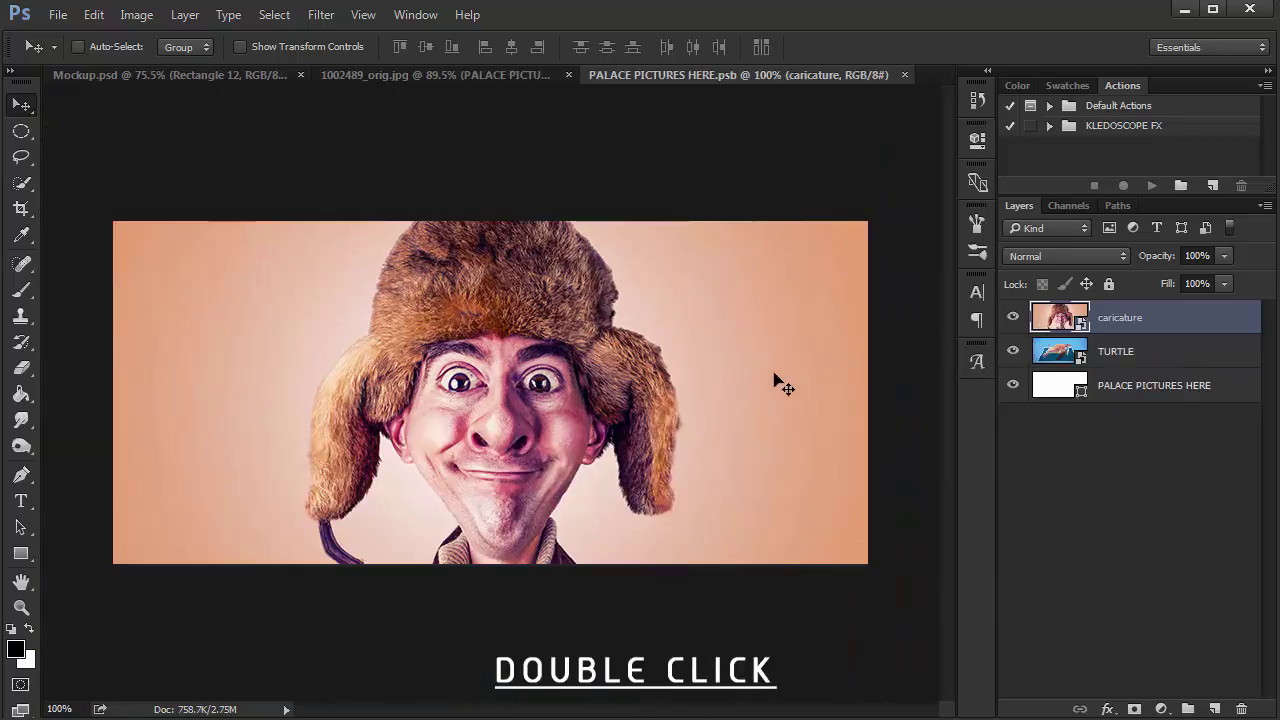
left_click(1014, 320)
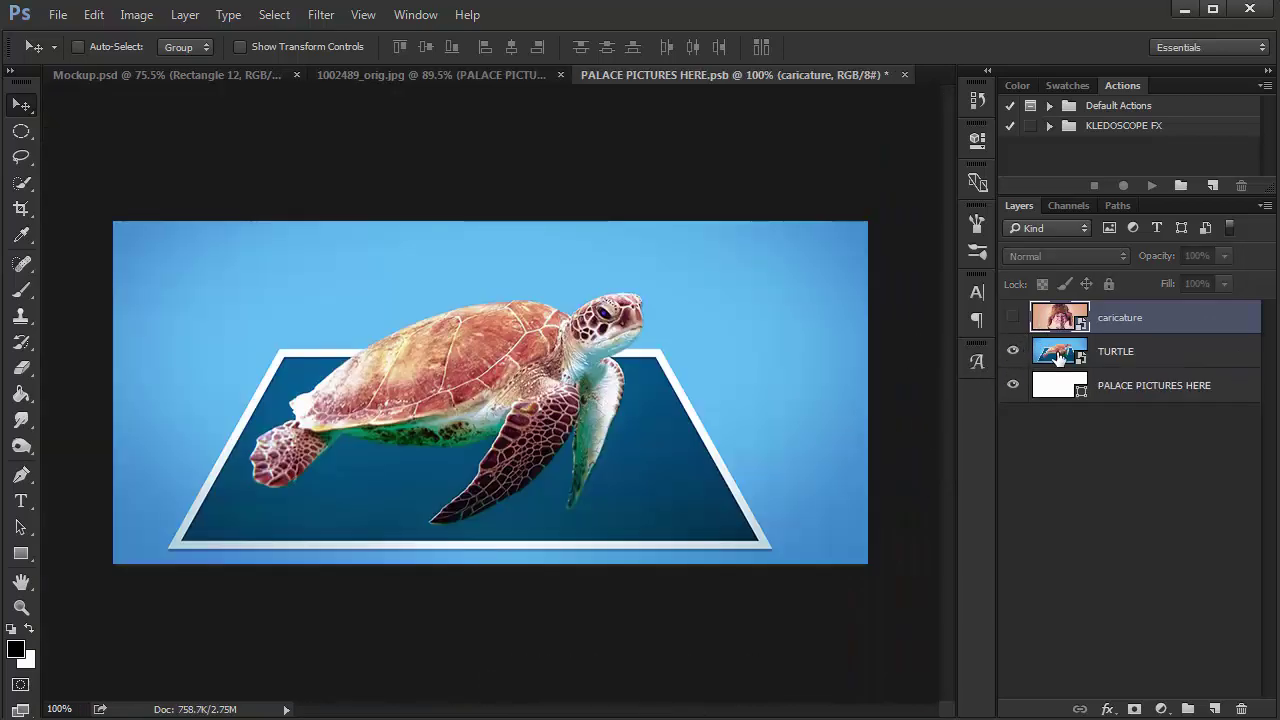
left_click(1060, 354)
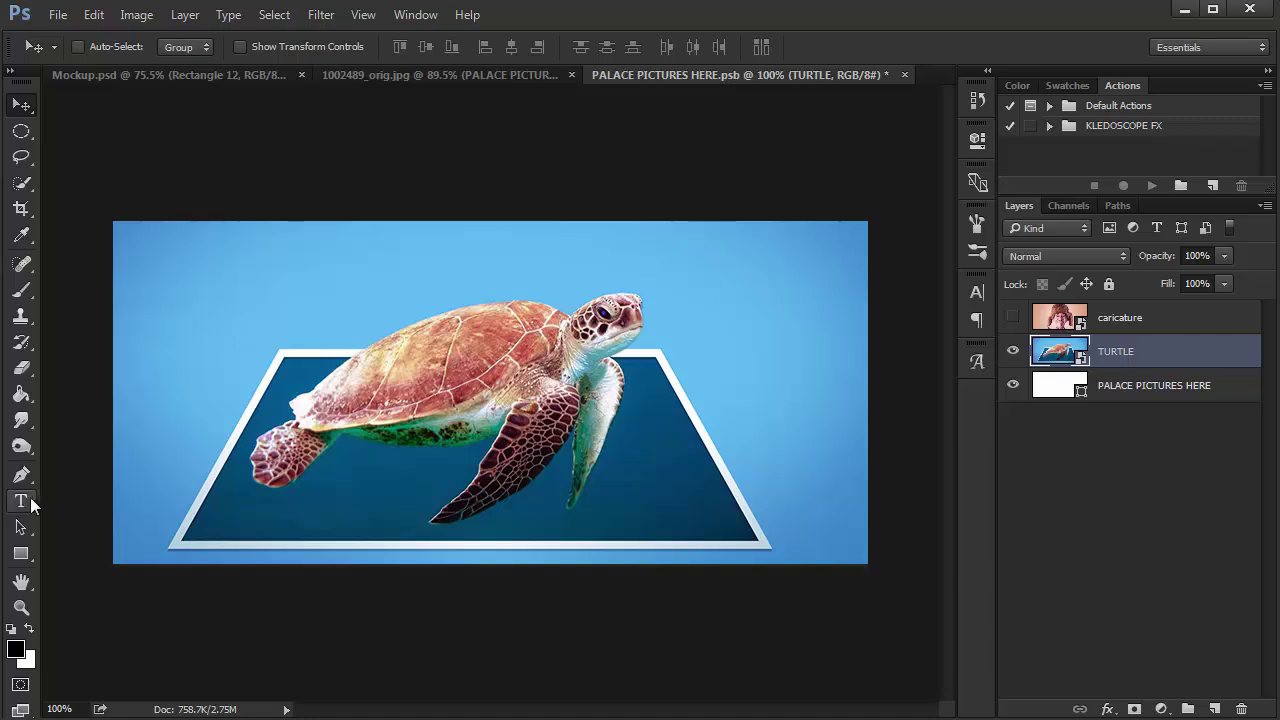
- Add a white 'TURTLE' title at the canvas's top left and close the smart object
left_click(21, 501)
left_click(175, 282)
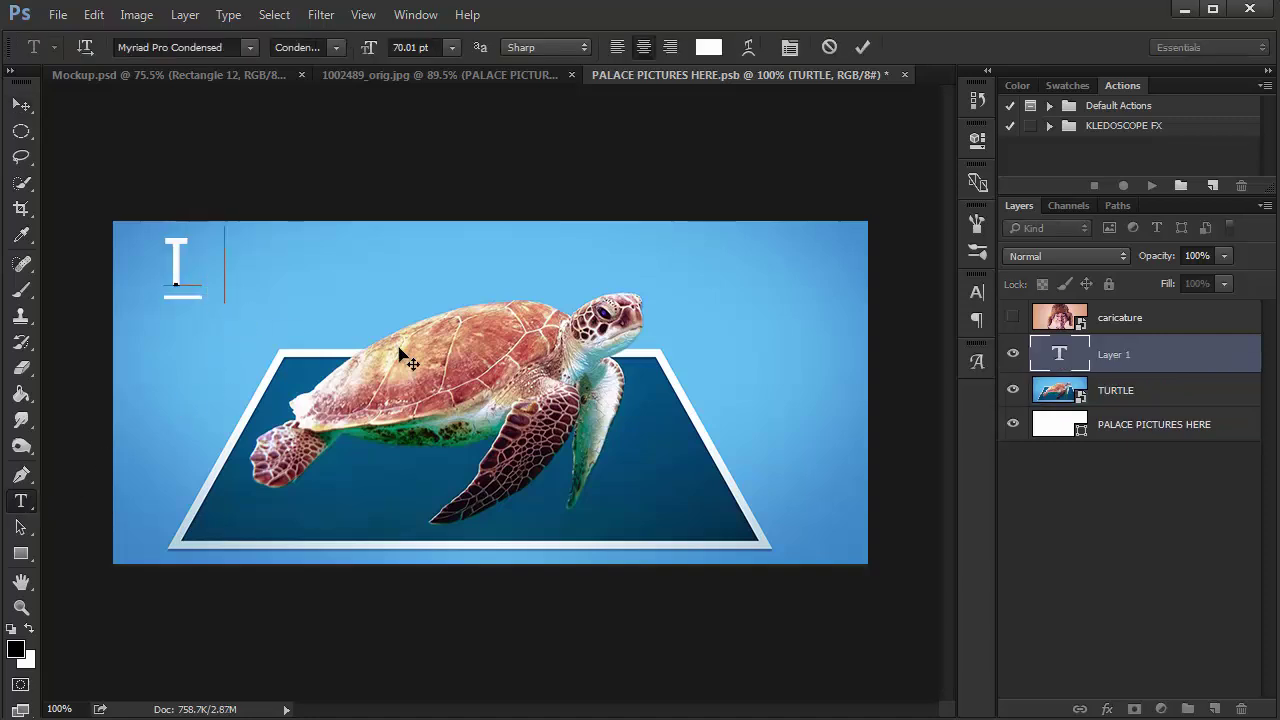
type("TUR")
type("TLE")
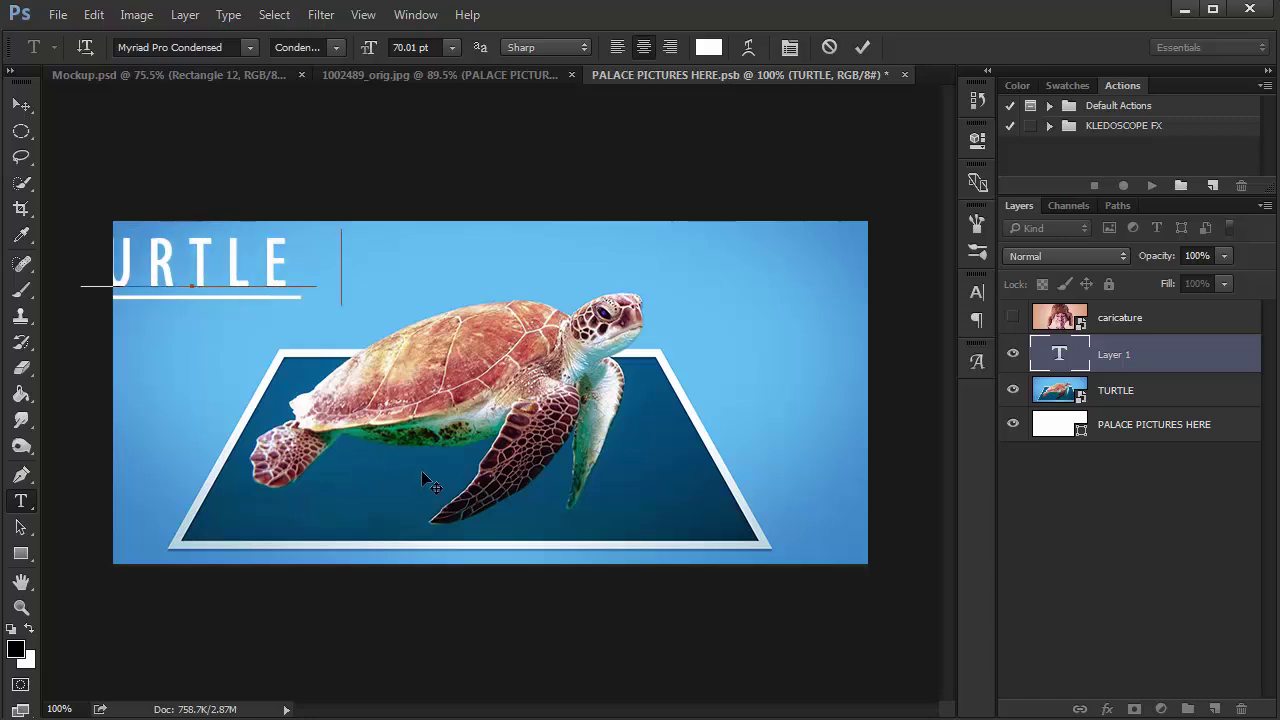
left_click_drag(378, 421, 425, 474)
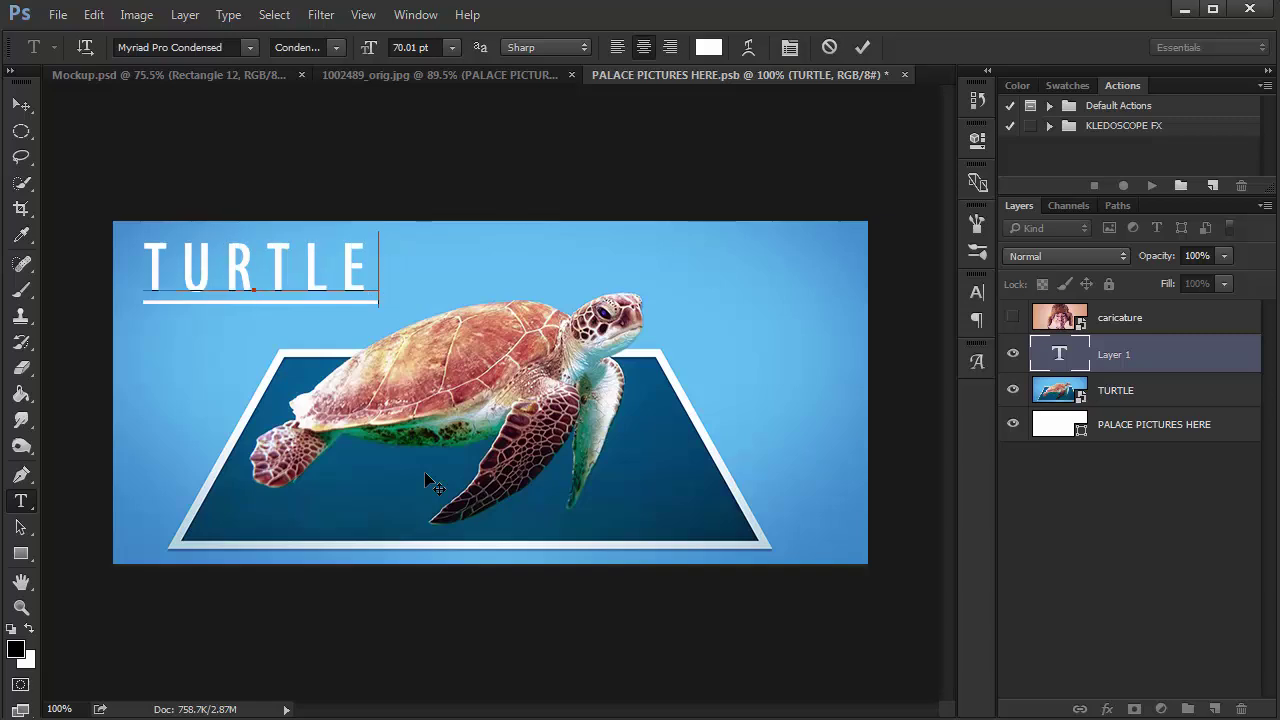
left_click(862, 47)
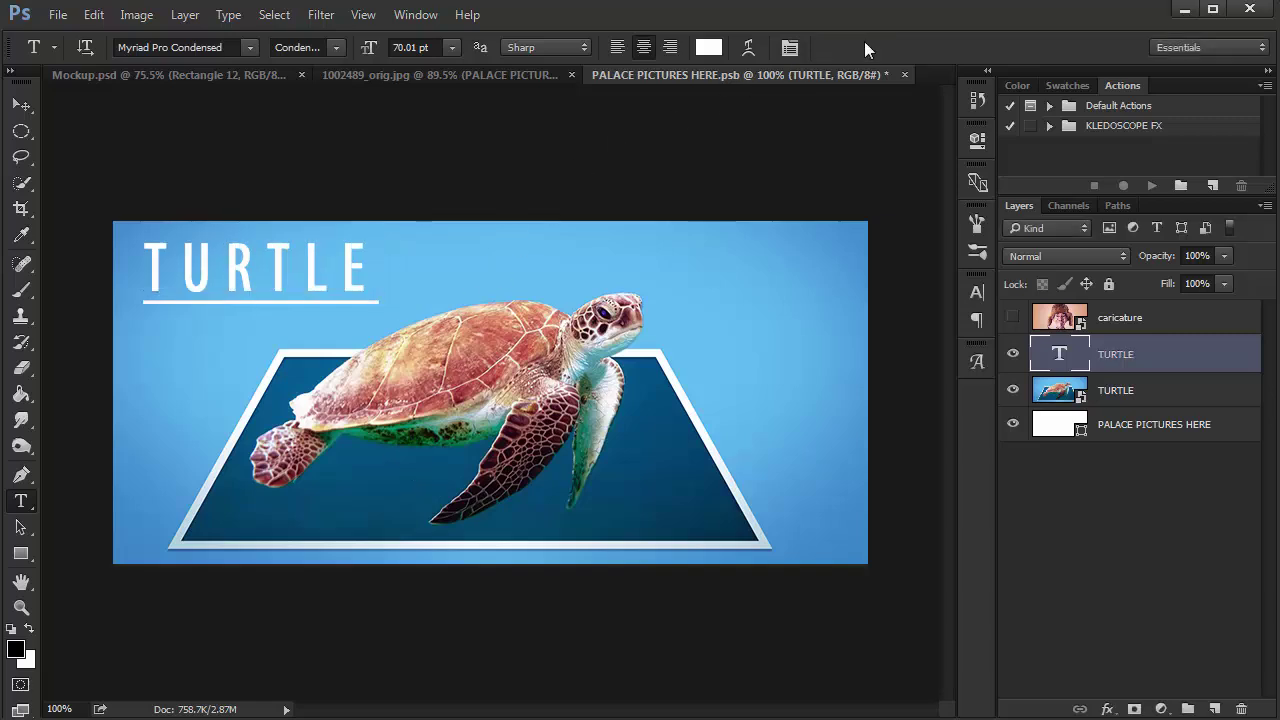
left_click(904, 76)
- Save the titled turtle design so the billboard smart object updates, then pick the Move tool
left_click(565, 297)
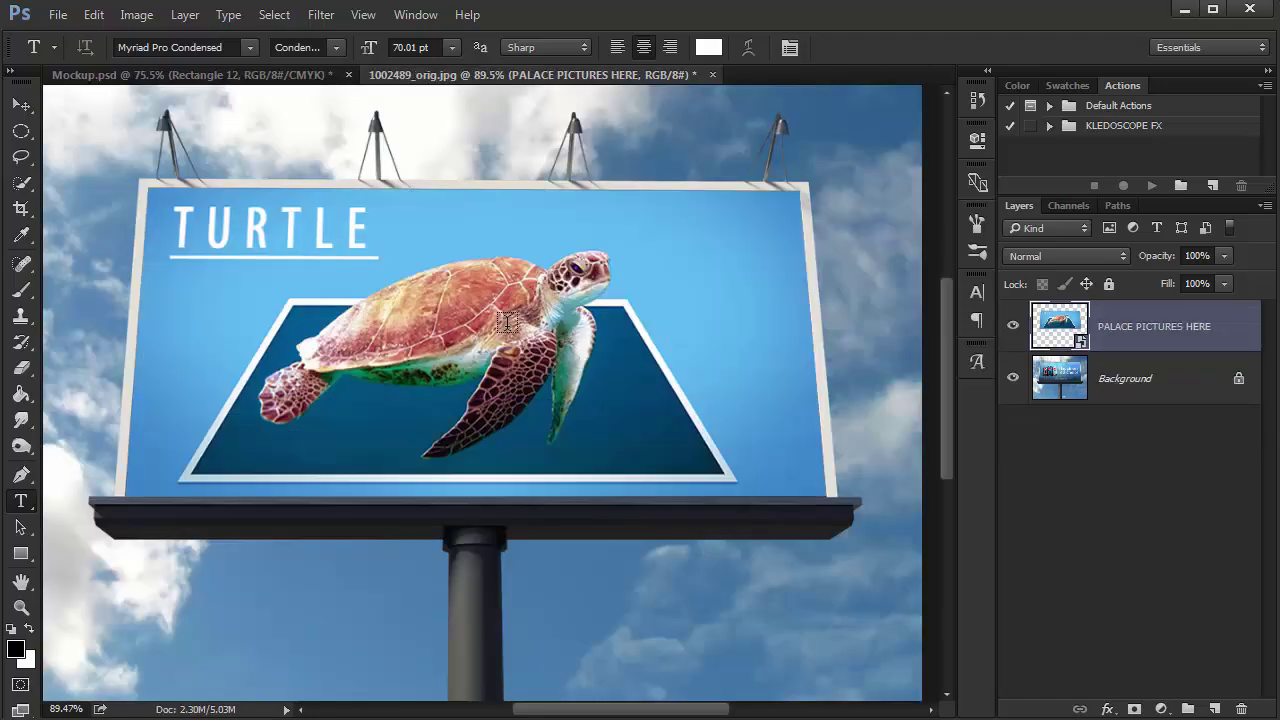
left_click(20, 104)
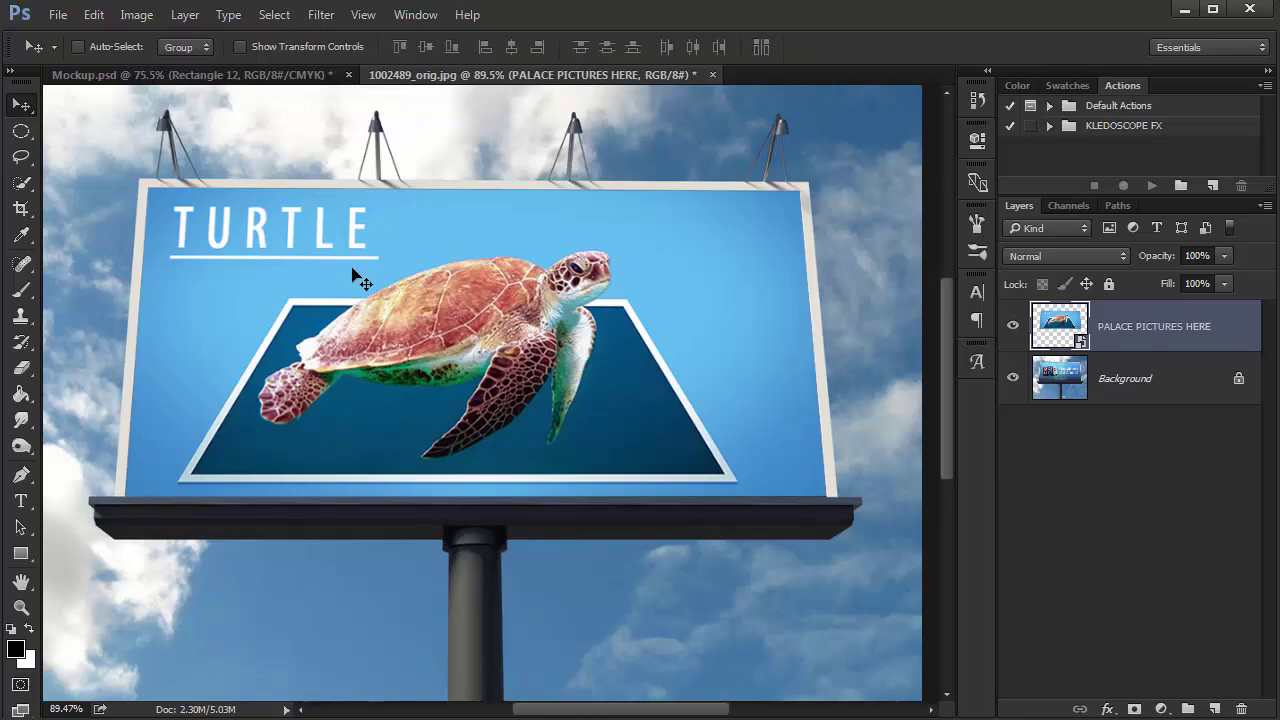